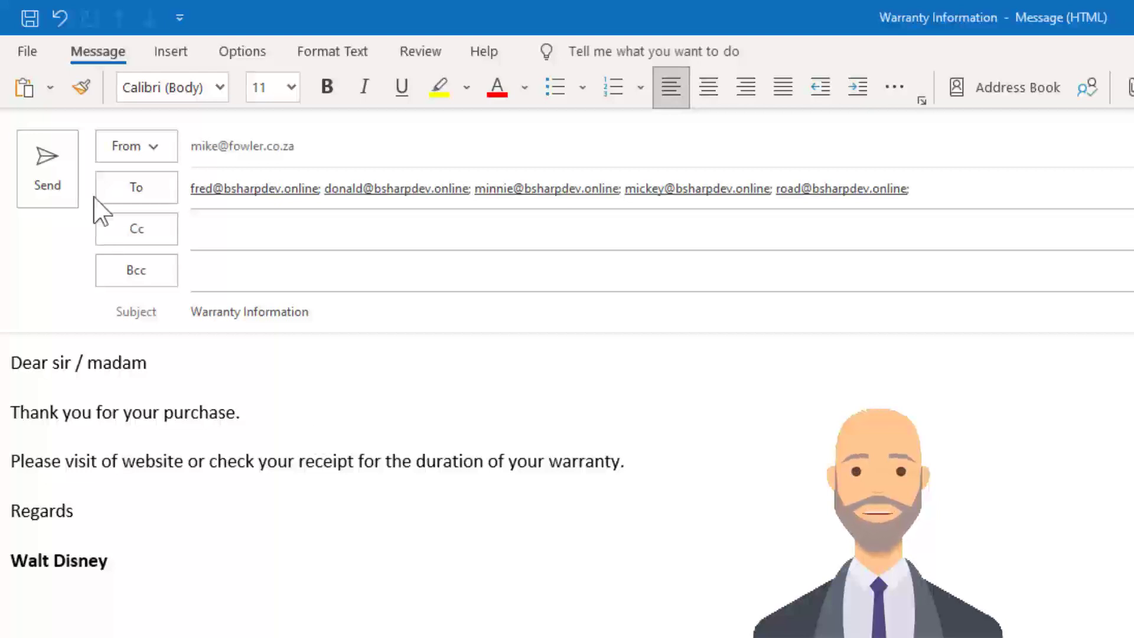
Send the Warranty Information e-mail to all listed recipients and open the received message in the webmail inbox.
{"action": "left_click", "coordinate": [43, 157]}
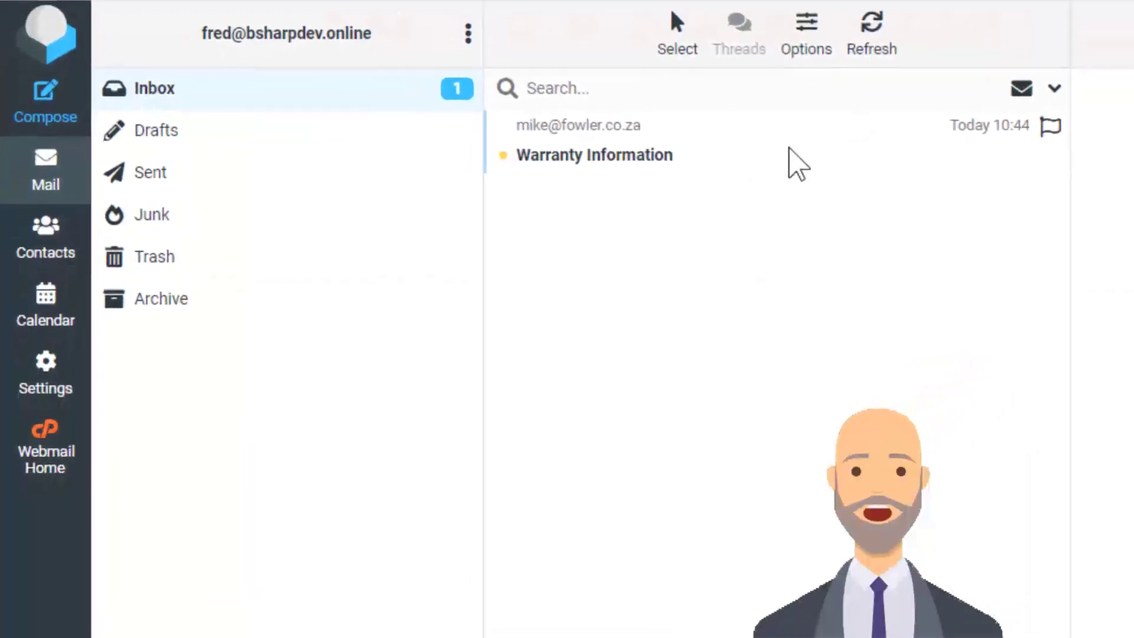
{"action": "left_click", "coordinate": [760, 171]}
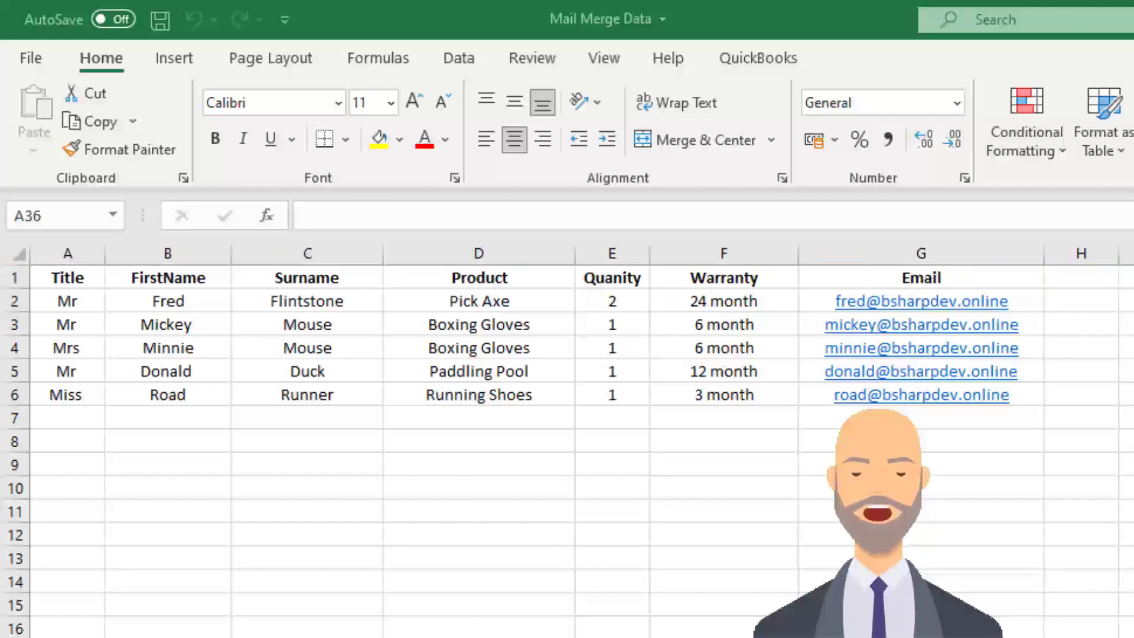
Switch to the blank Word document and start the step-by-step Mail Merge wizard with E-mail messages as the document type.
{"action": "left_click", "coordinate": [307, 636]}
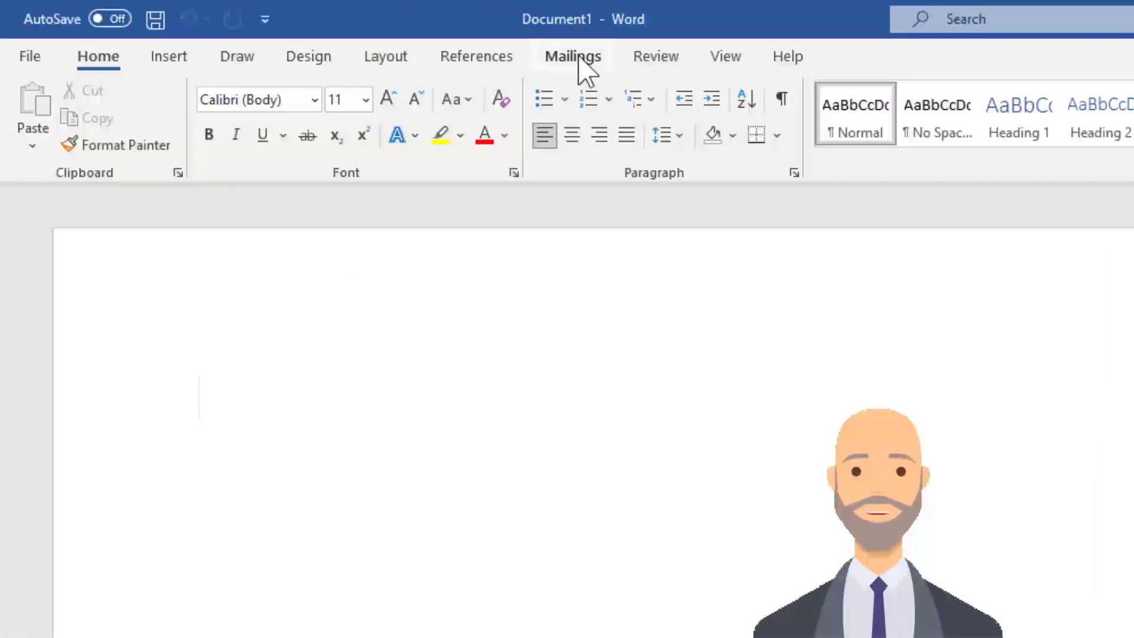
{"action": "left_click", "coordinate": [579, 60]}
{"action": "left_click", "coordinate": [184, 127]}
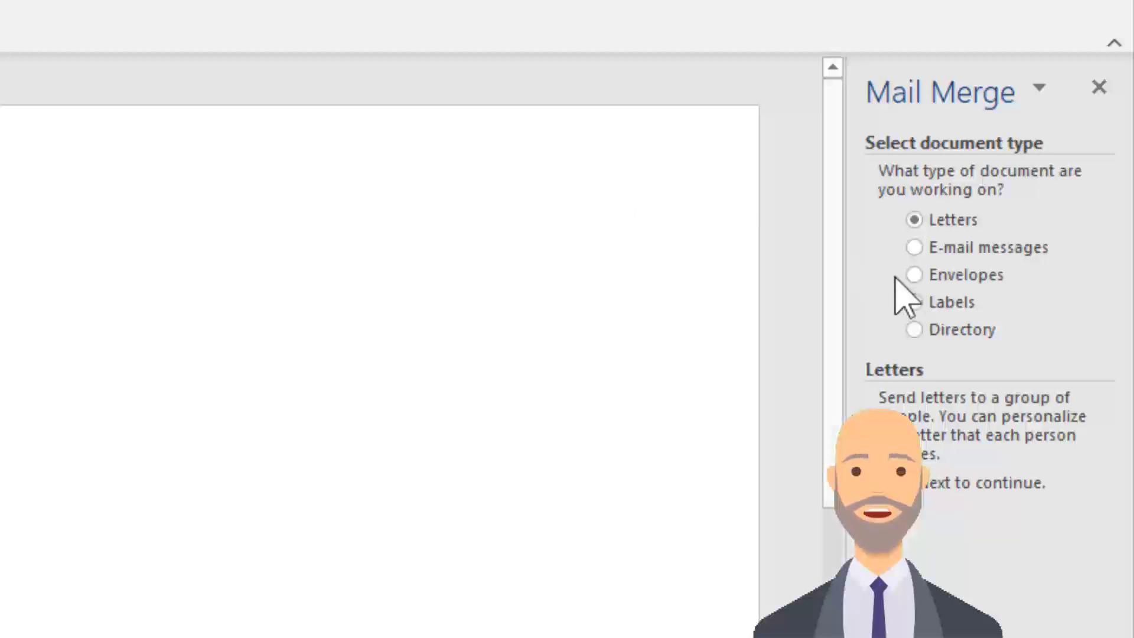
{"action": "left_click", "coordinate": [915, 250]}
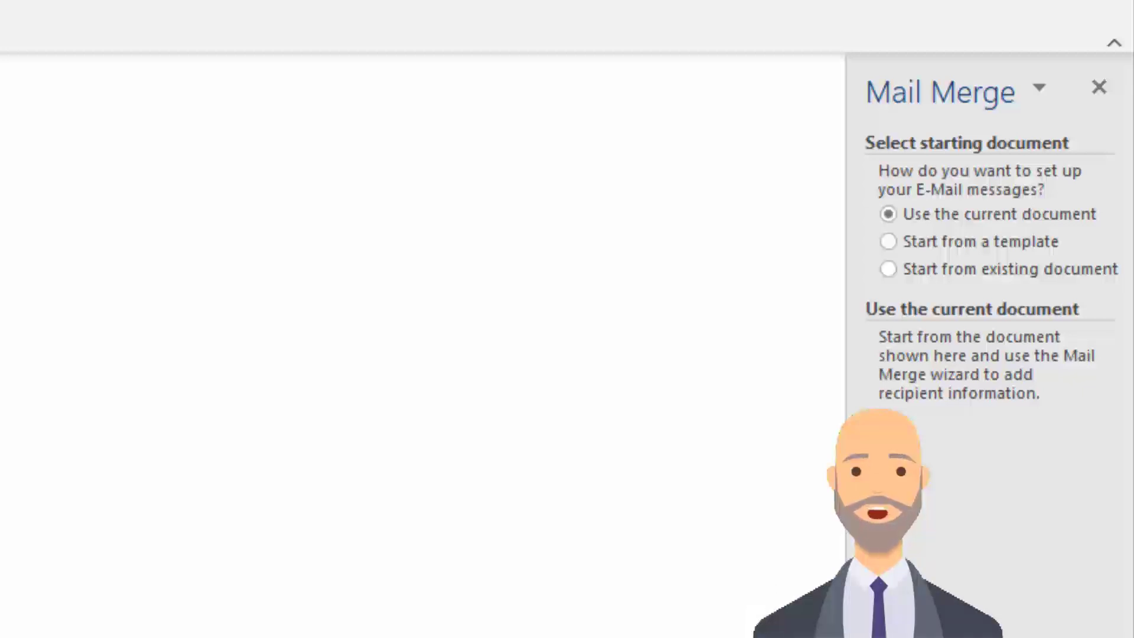
Start the merge from an existing document, opening Chain Store Letterhead from the Documents folder.
{"action": "left_click", "coordinate": [911, 272]}
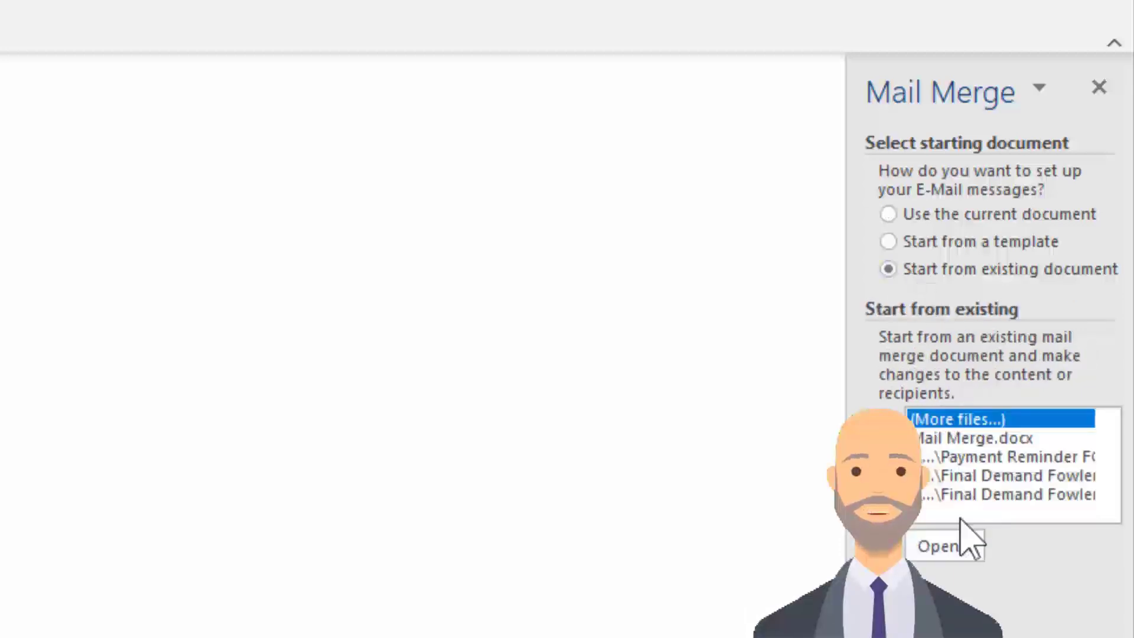
{"action": "left_click", "coordinate": [945, 546]}
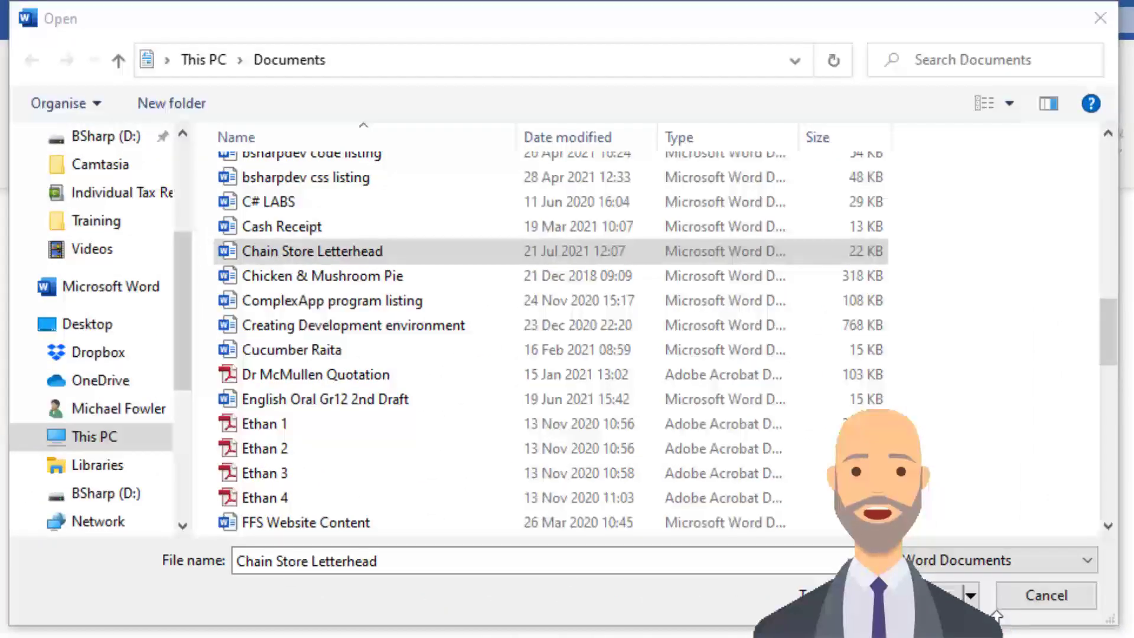
{"action": "left_click", "coordinate": [948, 595]}
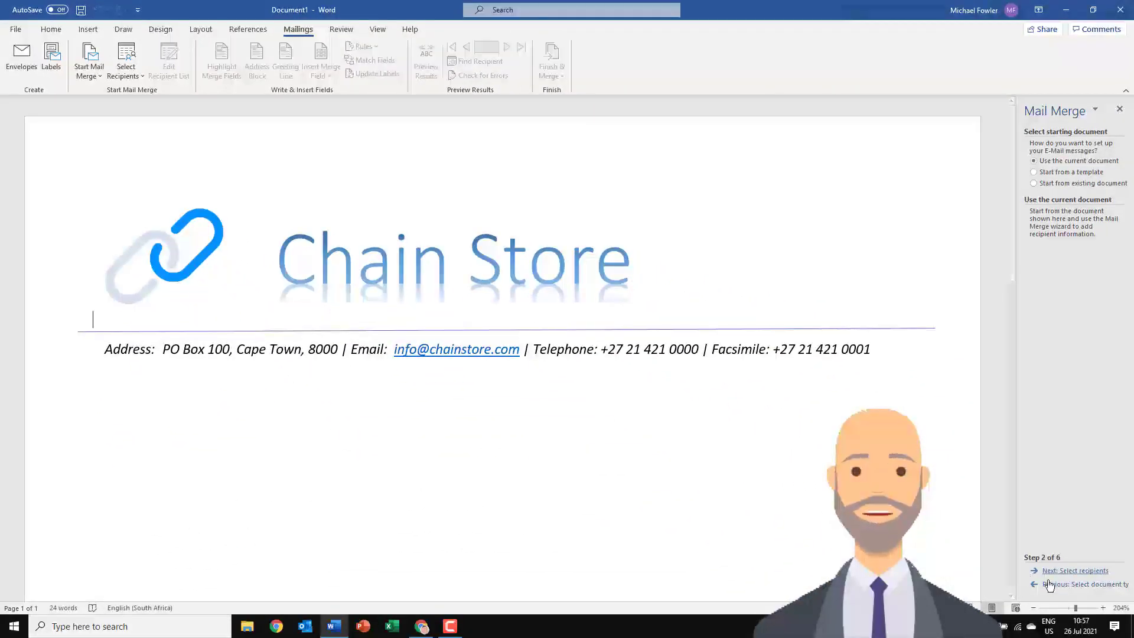
Use the Data$ table of the Mail Merge Data workbook on the Desktop as the recipient list, keeping all recipients.
{"action": "left_click", "coordinate": [1076, 571]}
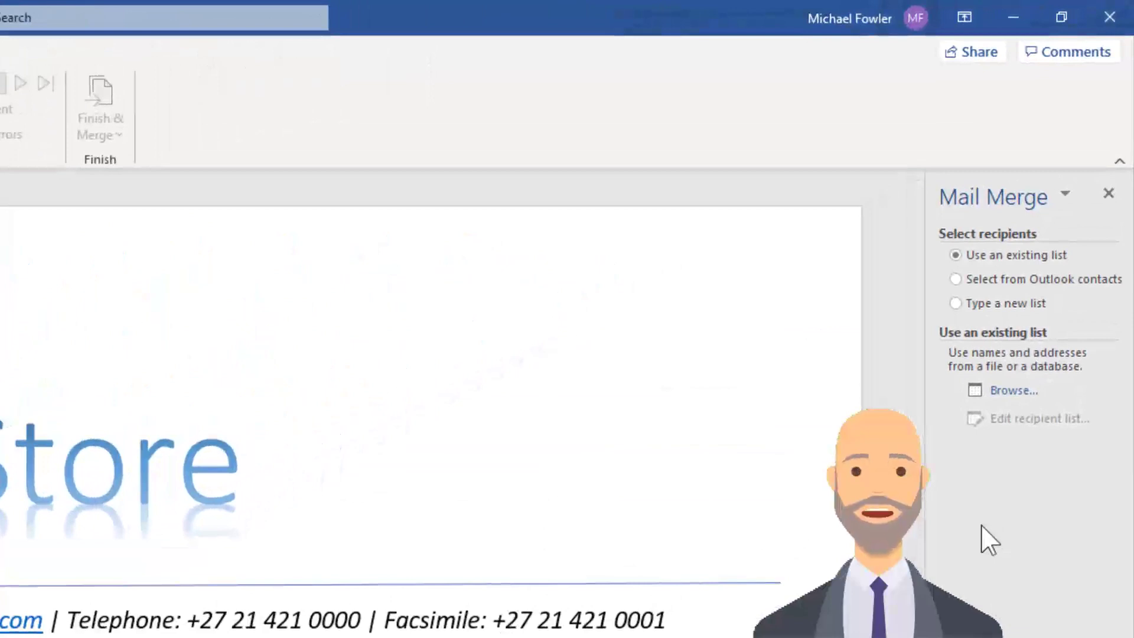
{"action": "left_click", "coordinate": [1008, 395]}
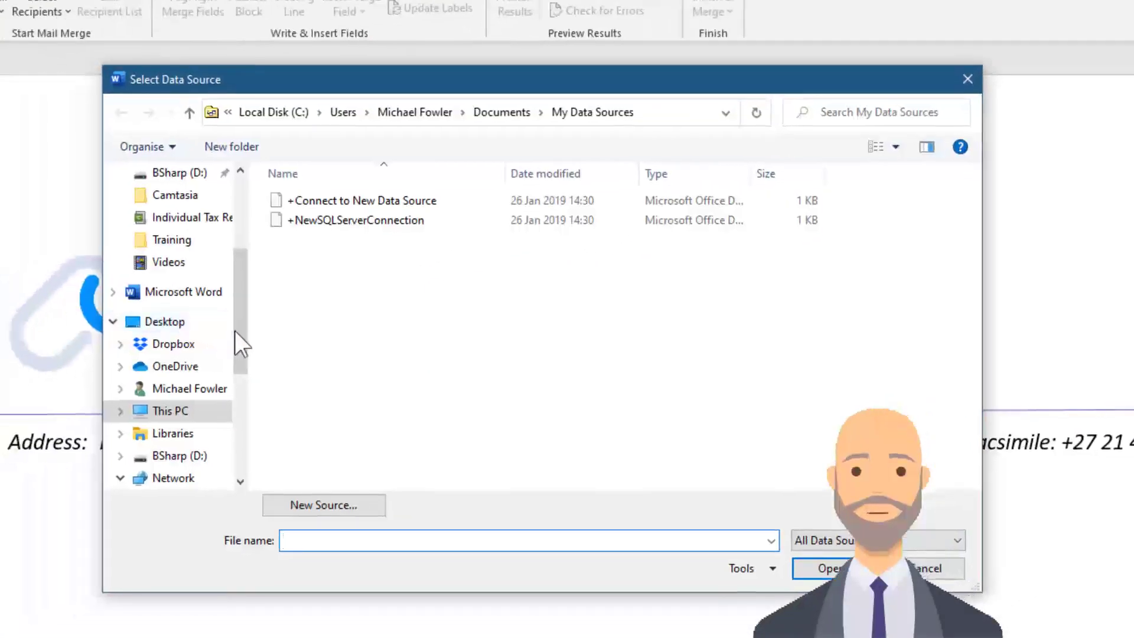
{"action": "left_click", "coordinate": [173, 324]}
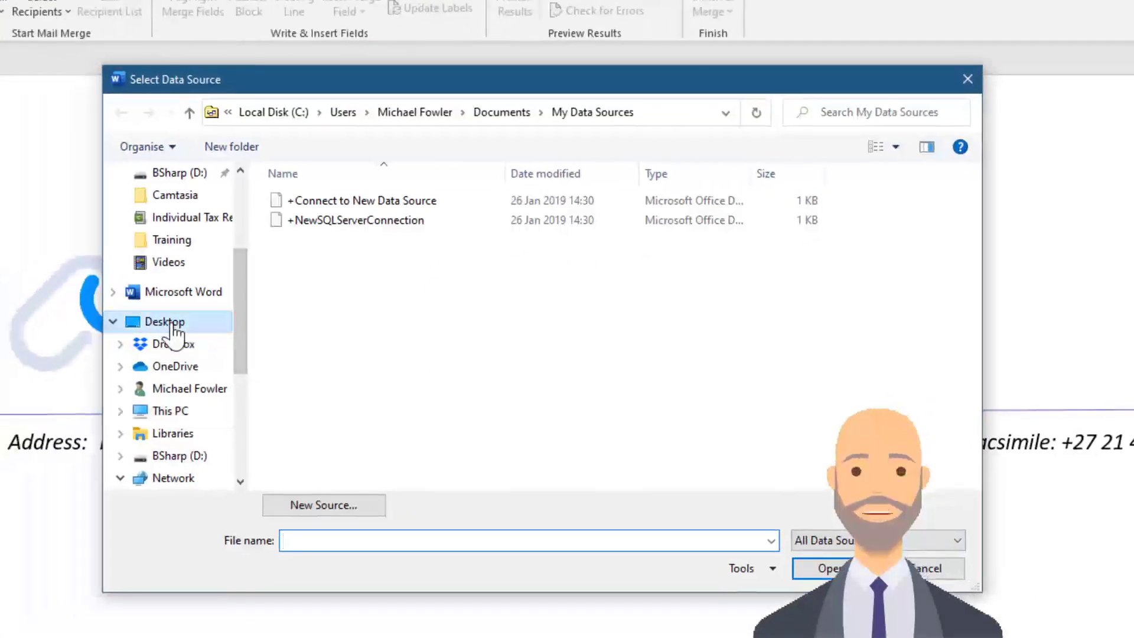
{"action": "scroll", "coordinate": [530, 307], "scroll_direction": "down", "scroll_amount": 4}
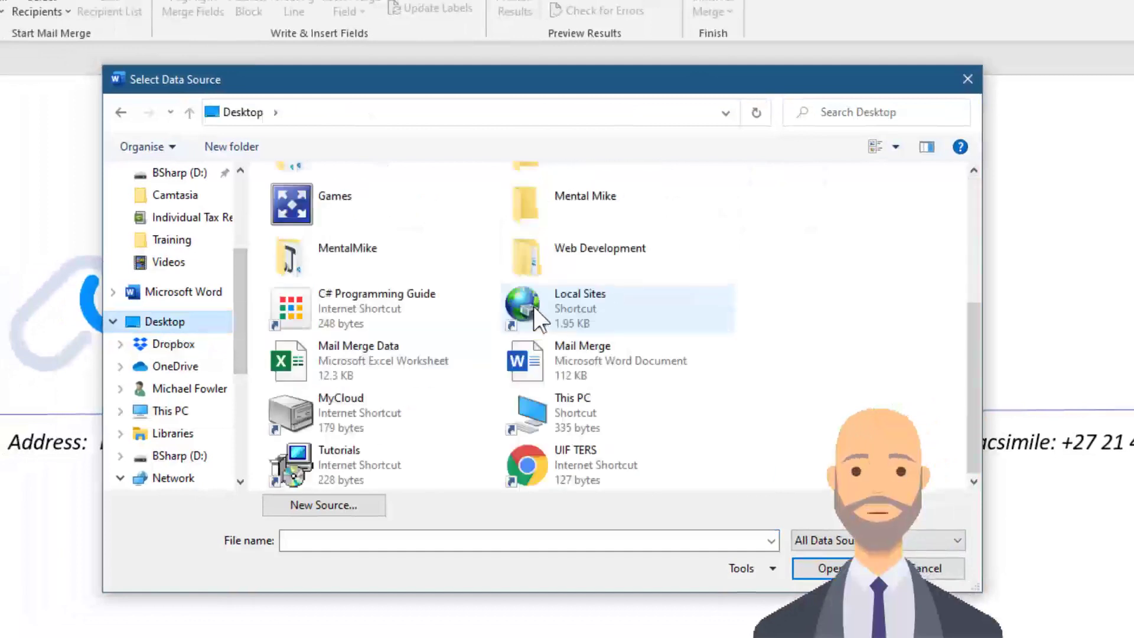
{"action": "left_click", "coordinate": [374, 370]}
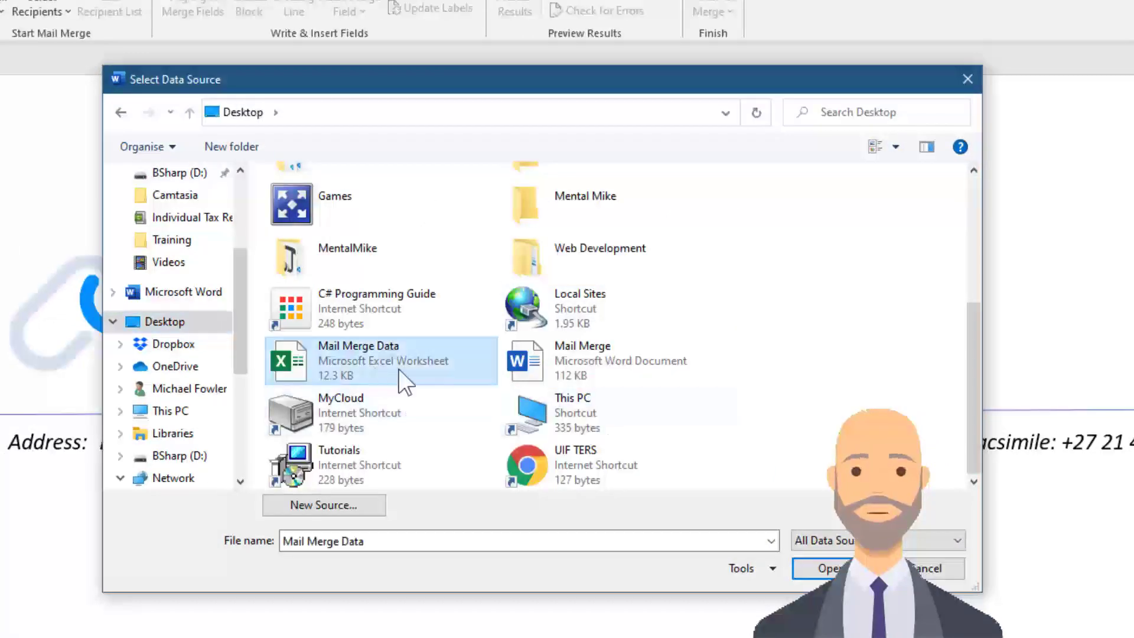
{"action": "left_click", "coordinate": [827, 568]}
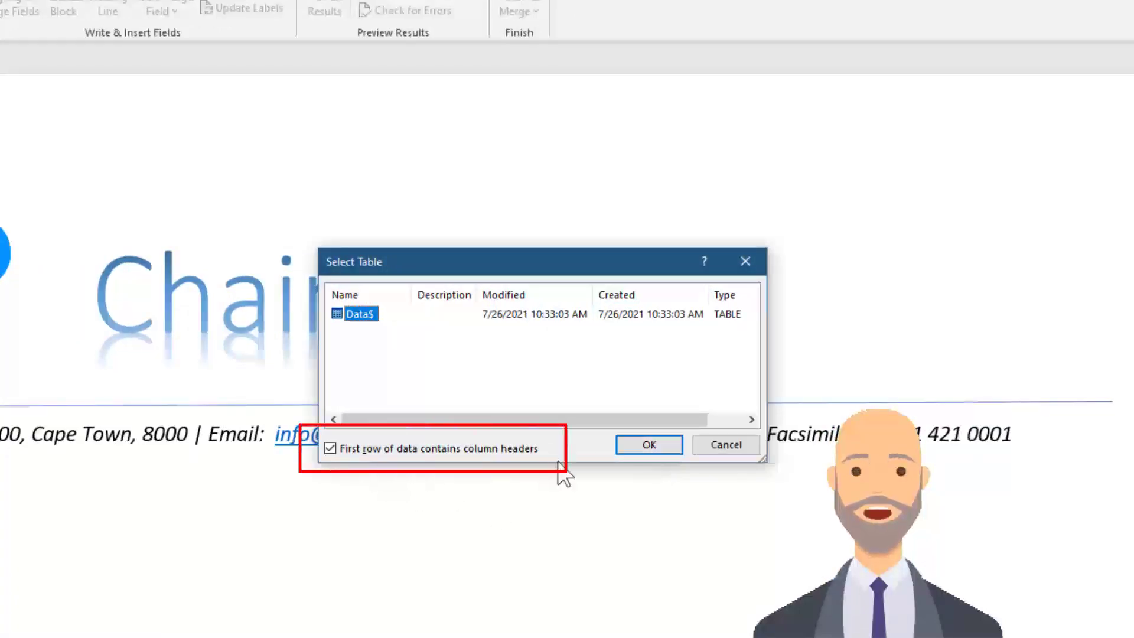
{"action": "left_click", "coordinate": [658, 445]}
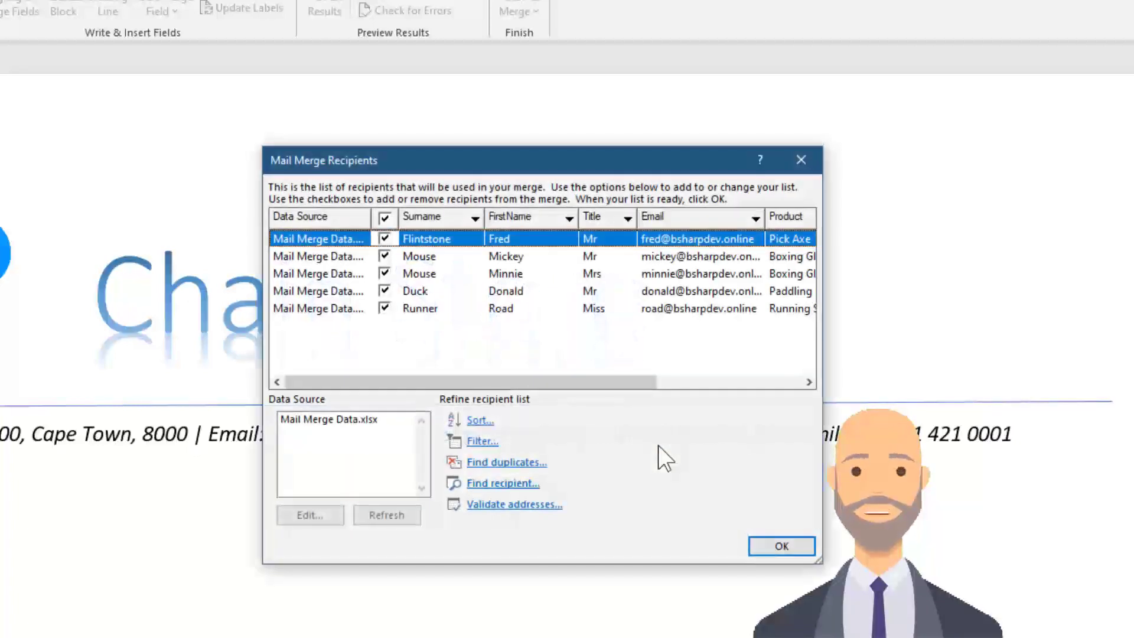
{"action": "left_click", "coordinate": [768, 549]}
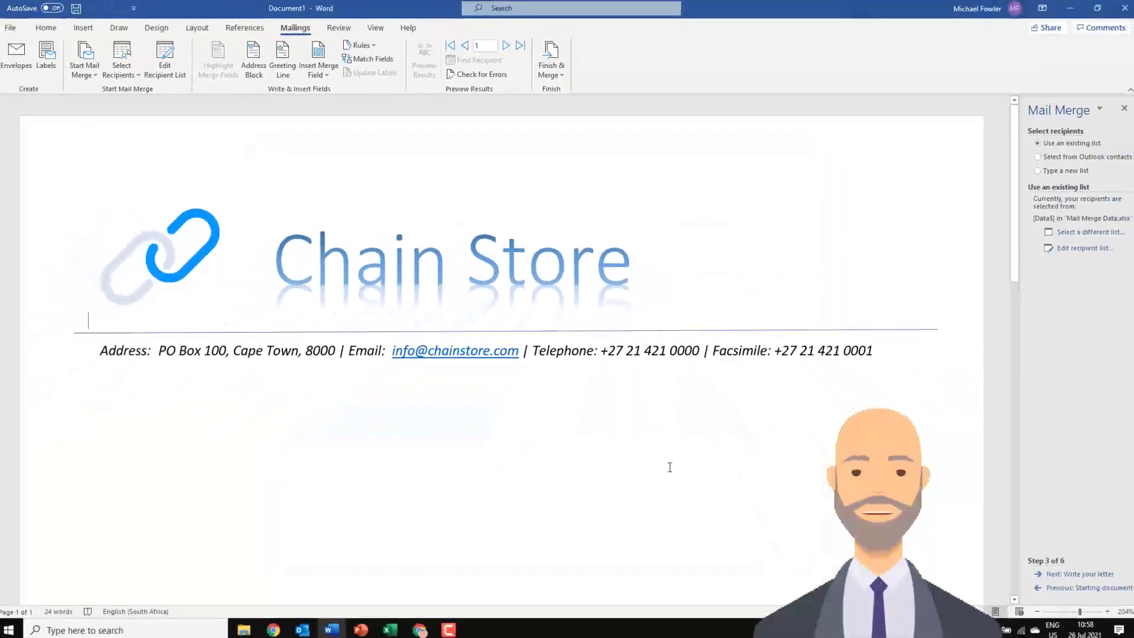
Advance the merge to the letter-writing stage and view the merge fields available for the letter.
{"action": "left_click", "coordinate": [1076, 572]}
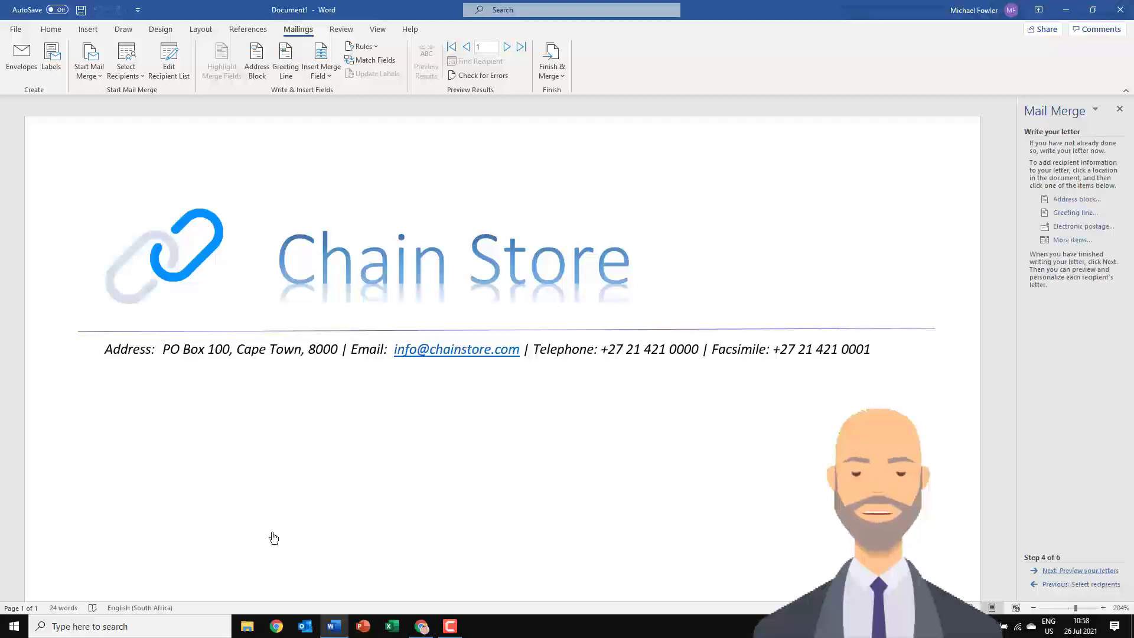
{"action": "left_click", "coordinate": [258, 500]}
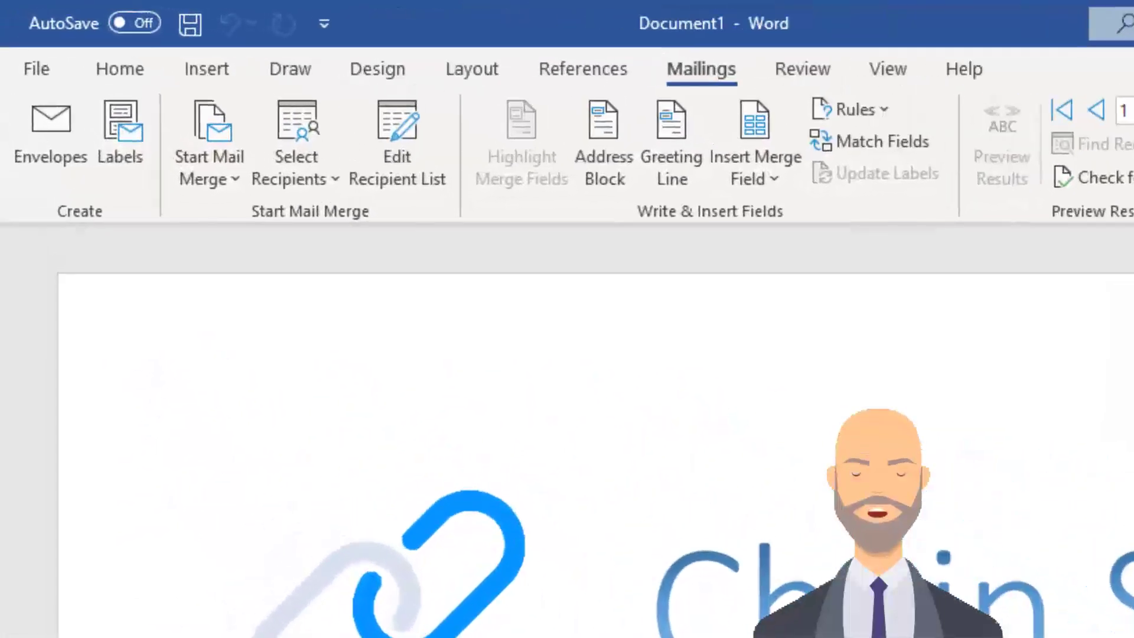
{"action": "left_click", "coordinate": [771, 179]}
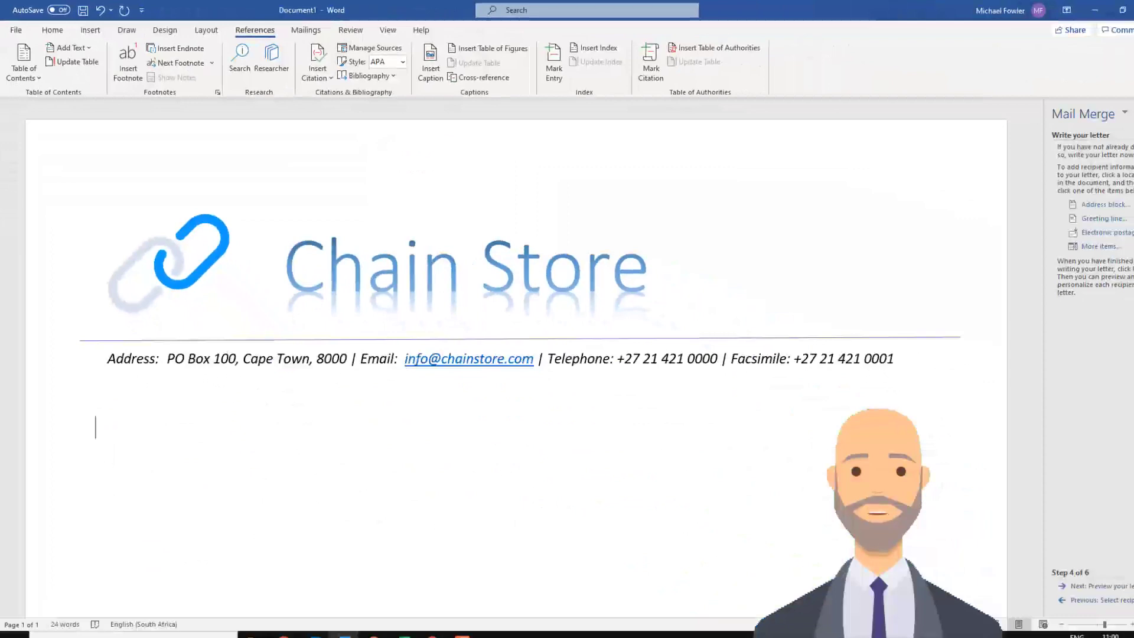
Insert an automatically updating date in the 26 Jul 2021 format below the letterhead, right-align it, and place the cursor beneath it.
{"action": "left_click", "coordinate": [100, 31]}
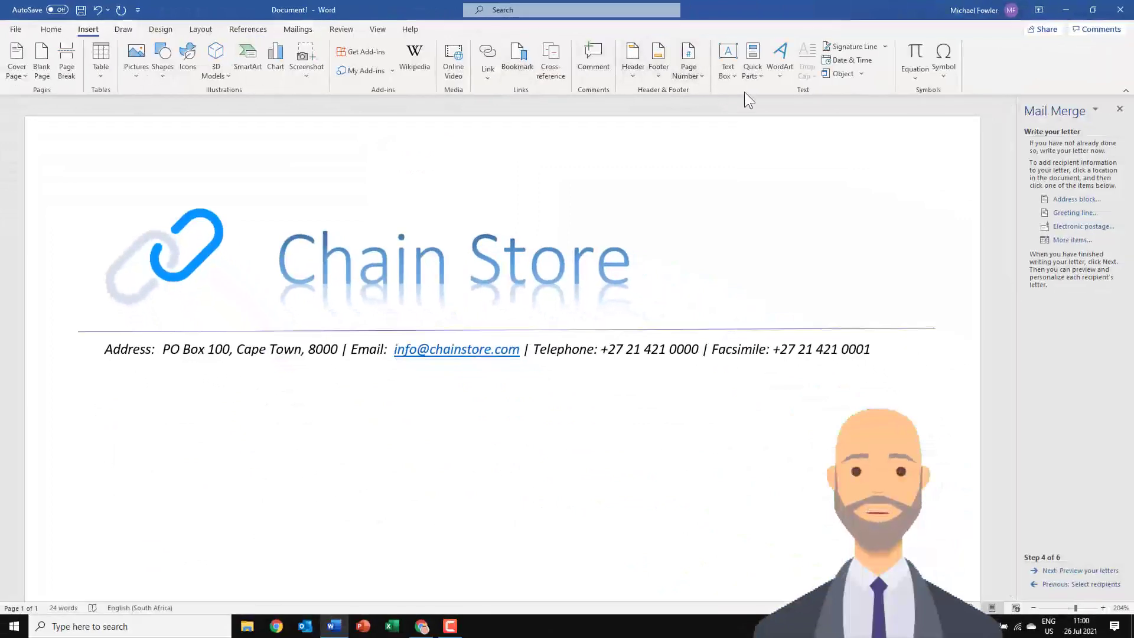
{"action": "left_click", "coordinate": [873, 62]}
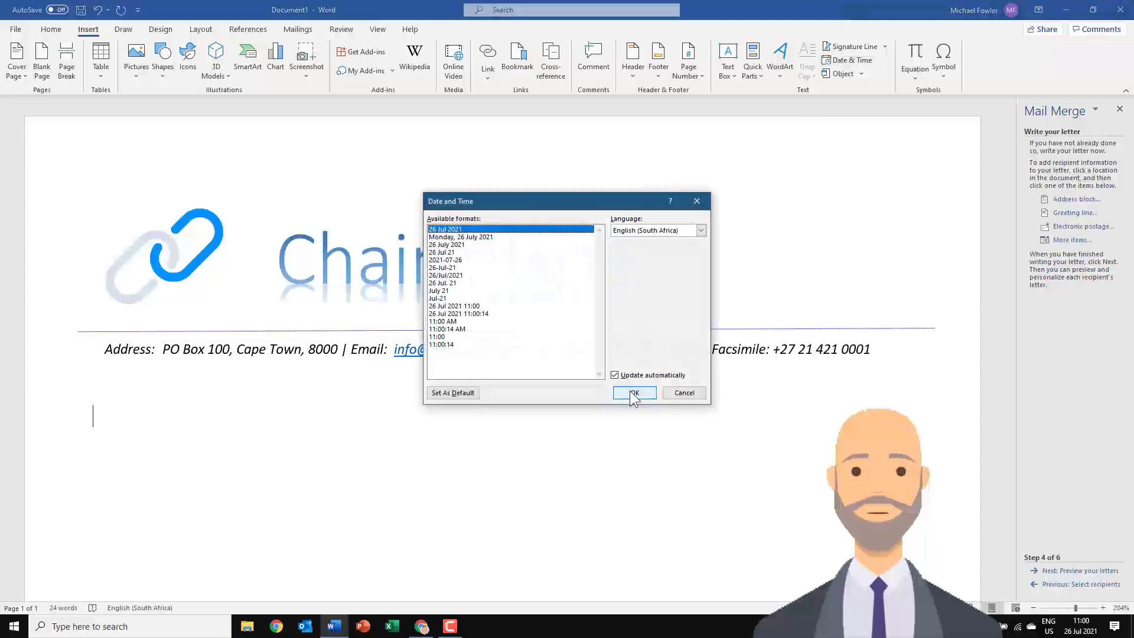
{"action": "left_click", "coordinate": [632, 393]}
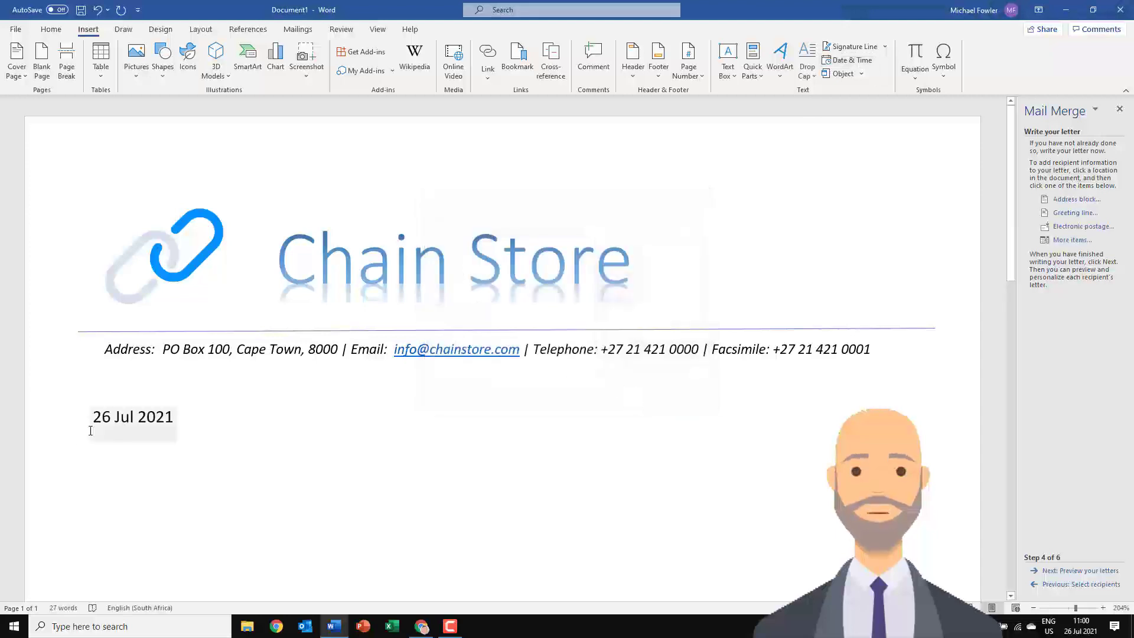
{"action": "key", "text": "ctrl+r"}
{"action": "left_click", "coordinate": [99, 474]}
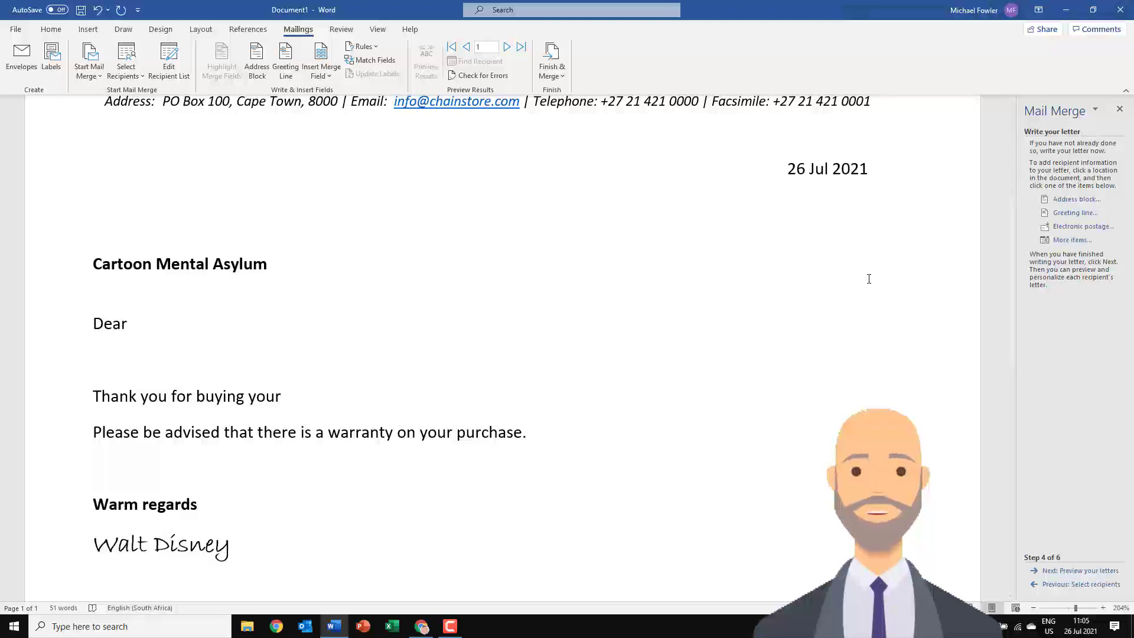
Insert the Title and Surname merge fields on the line above Cartoon Mental Asylum.
{"action": "left_click", "coordinate": [331, 77]}
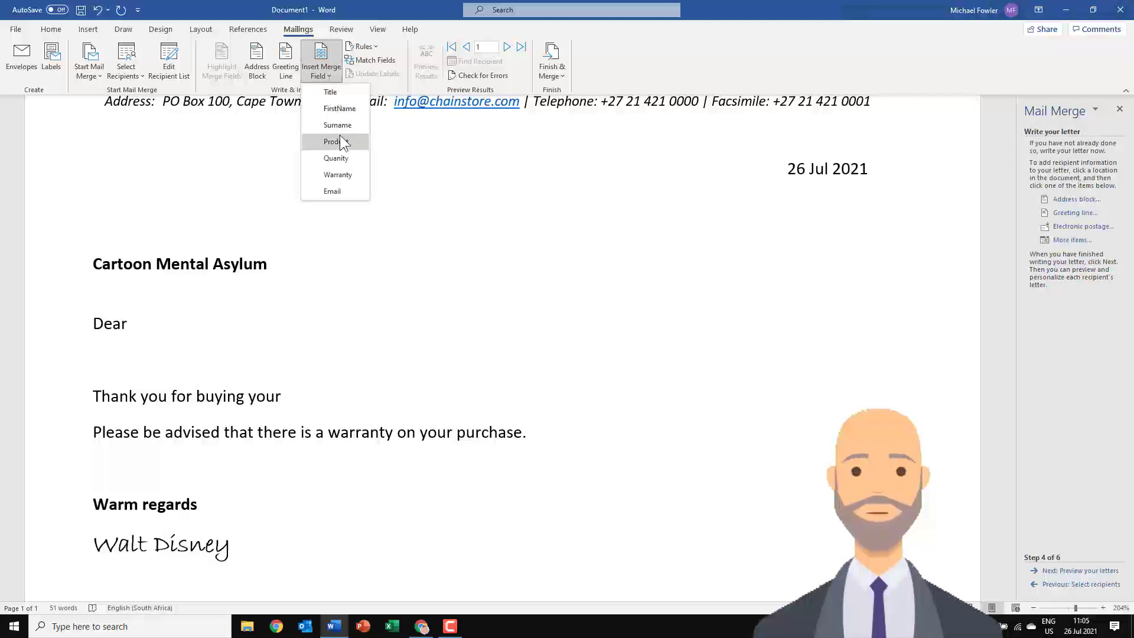
{"action": "left_click", "coordinate": [340, 96]}
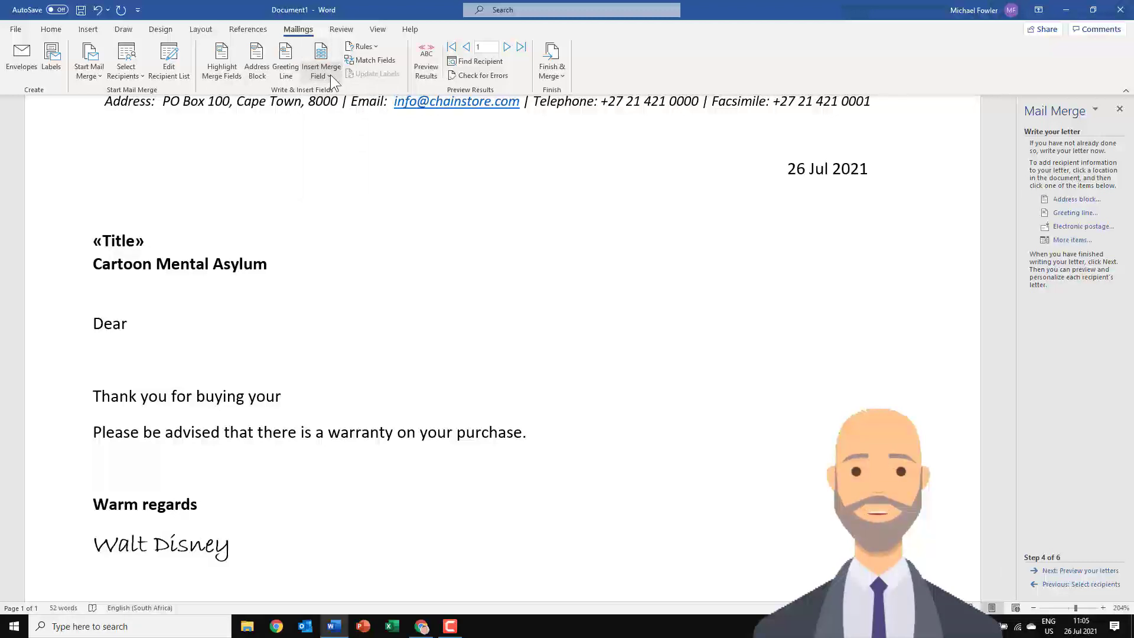
{"action": "left_click", "coordinate": [328, 75]}
{"action": "left_click", "coordinate": [507, 277]}
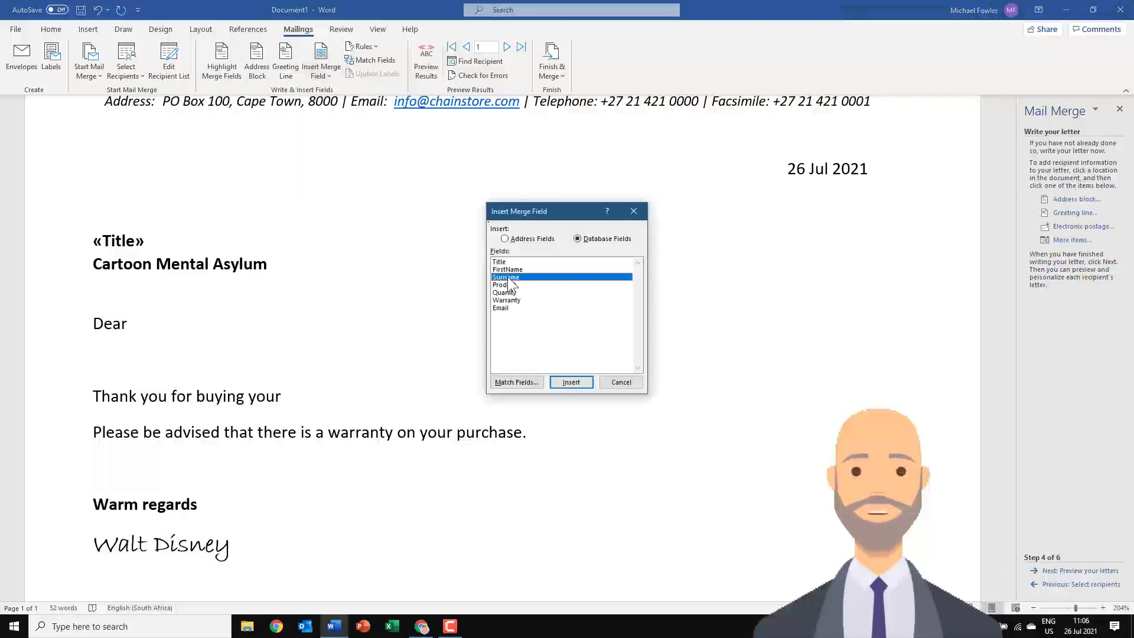
{"action": "left_click", "coordinate": [571, 382]}
{"action": "key", "text": "Escape"}
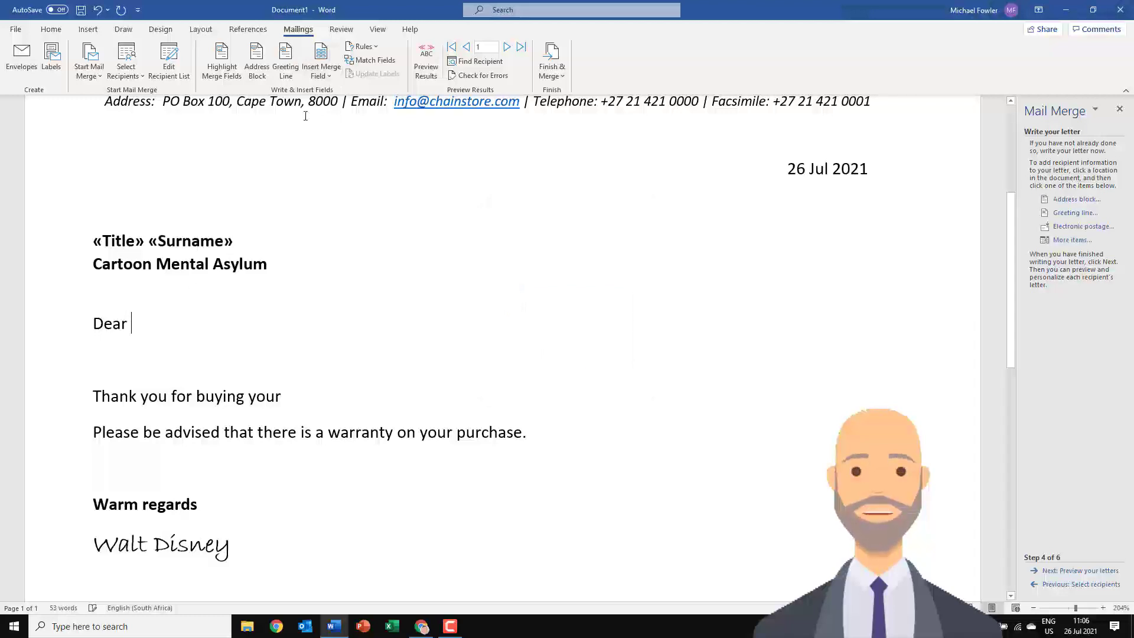
Insert the FirstName merge field after "Dear" in the salutation.
{"action": "left_click", "coordinate": [322, 54]}
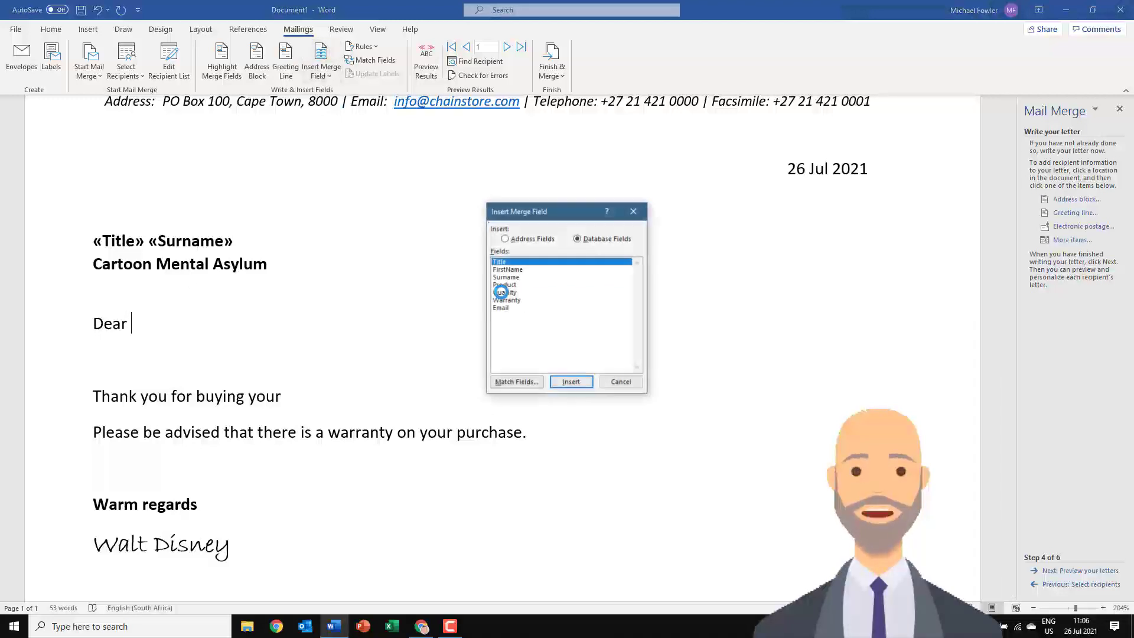
{"action": "left_click", "coordinate": [510, 270]}
{"action": "left_click", "coordinate": [567, 385]}
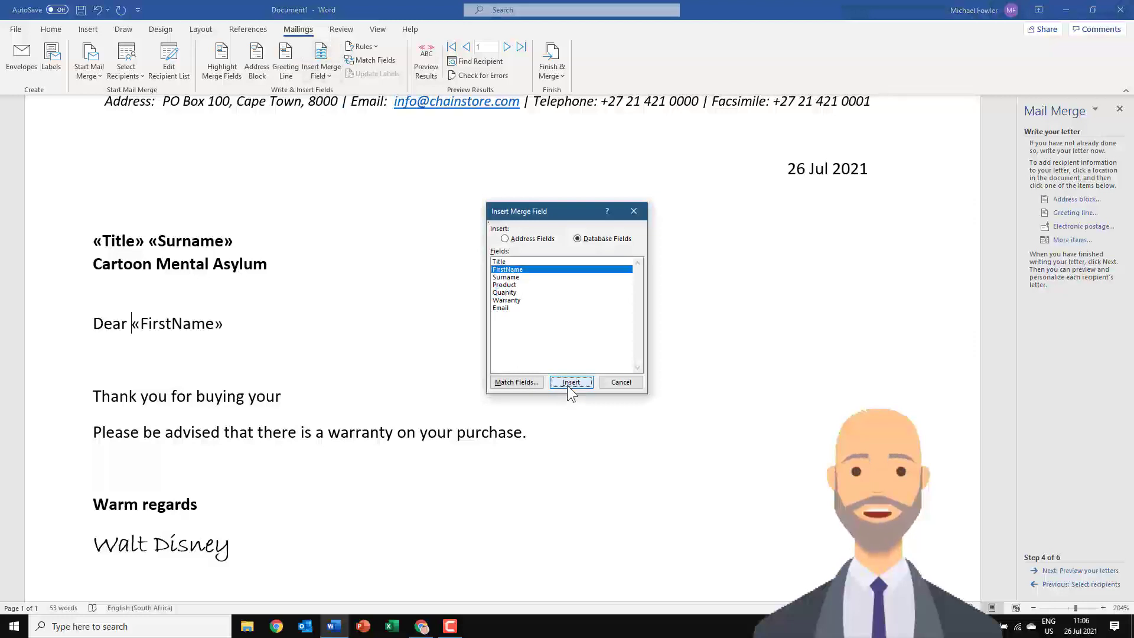
{"action": "left_click", "coordinate": [621, 383]}
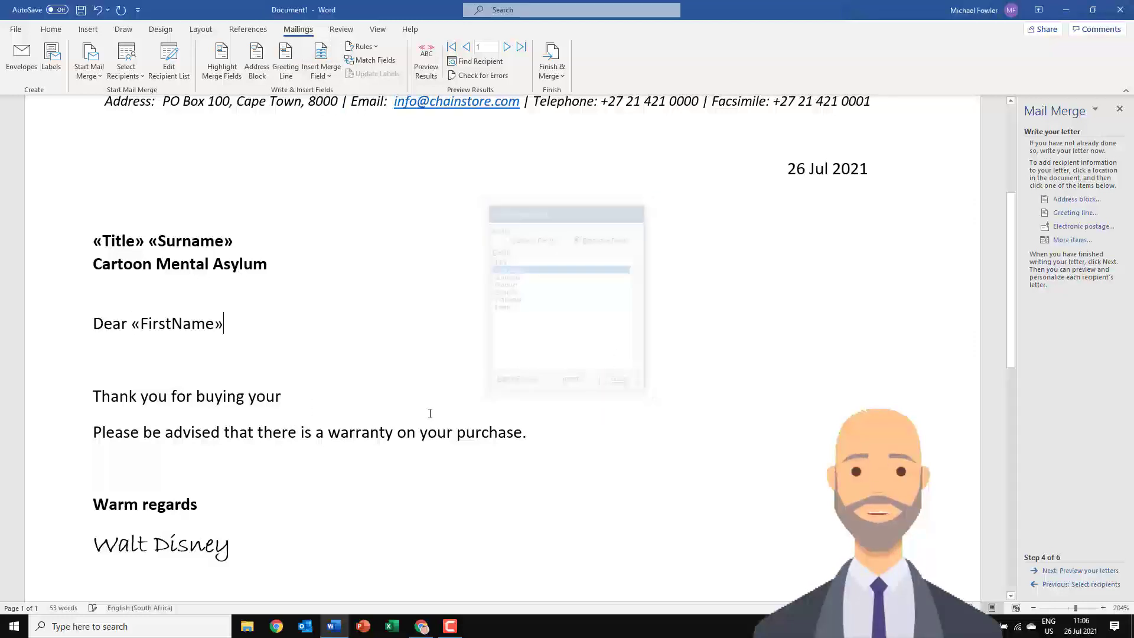
Insert the Quanity merge field after "Thank you for buying your".
{"action": "left_click", "coordinate": [324, 59]}
{"action": "left_click", "coordinate": [505, 293]}
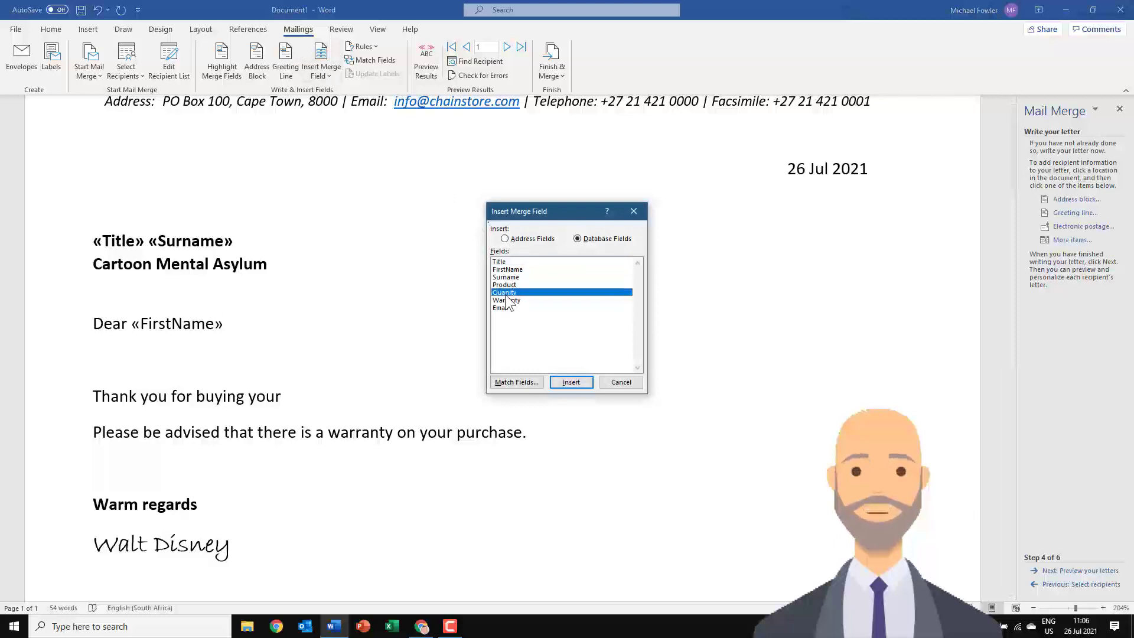
{"action": "left_click", "coordinate": [582, 382]}
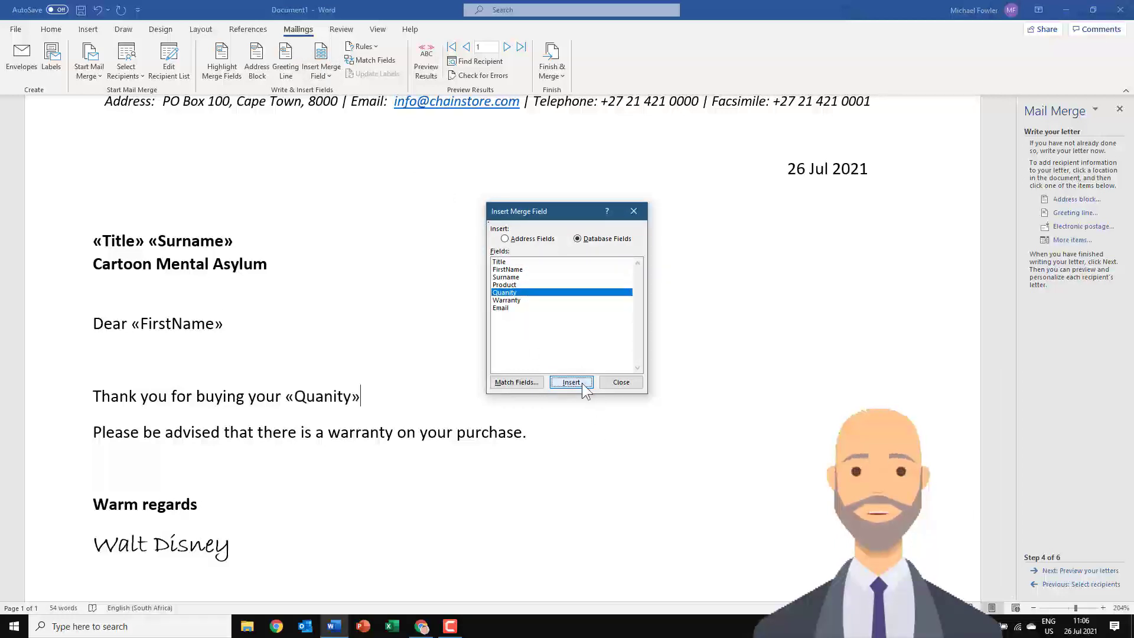
{"action": "left_click", "coordinate": [621, 383]}
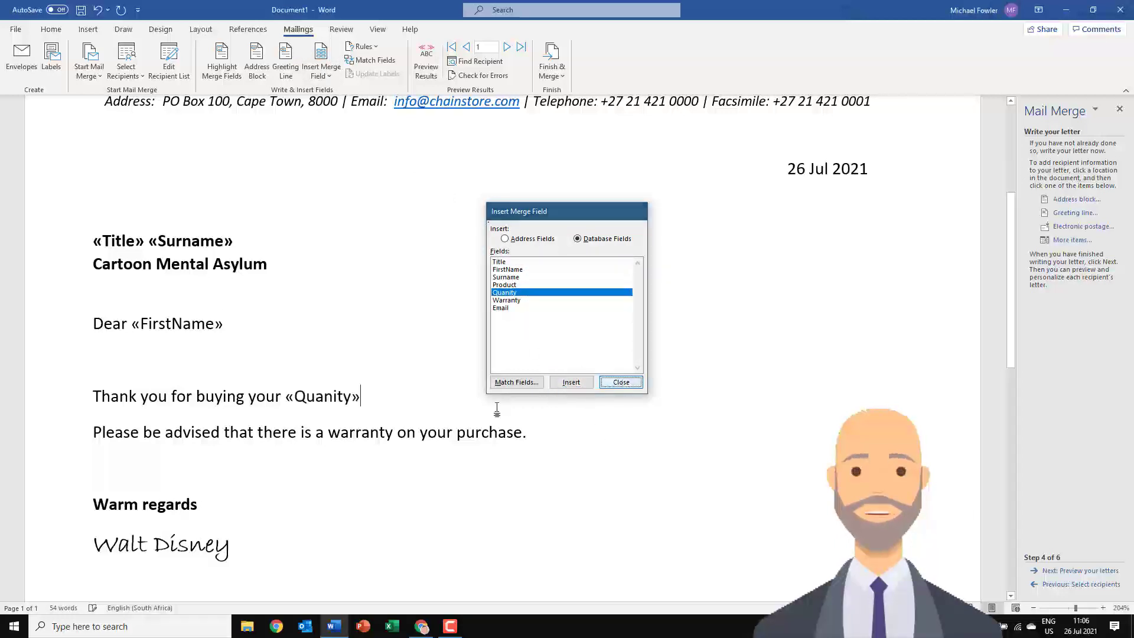
Insert the Product merge field after the Quanity field, separated by a space, in the thank-you sentence.
{"action": "left_click", "coordinate": [311, 61]}
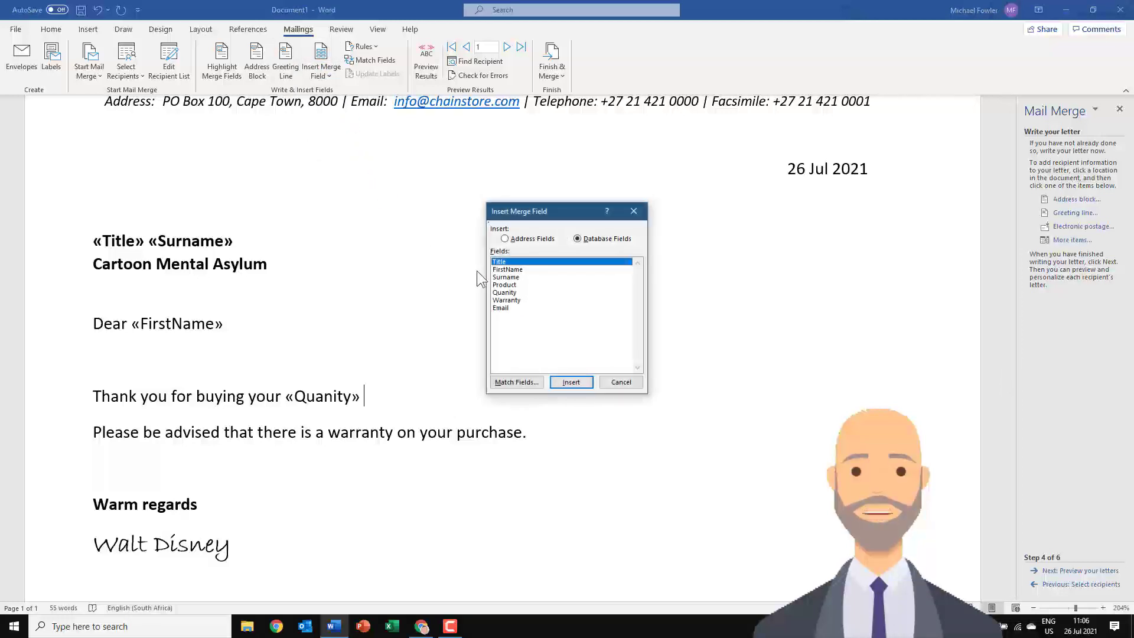
{"action": "left_click", "coordinate": [506, 285]}
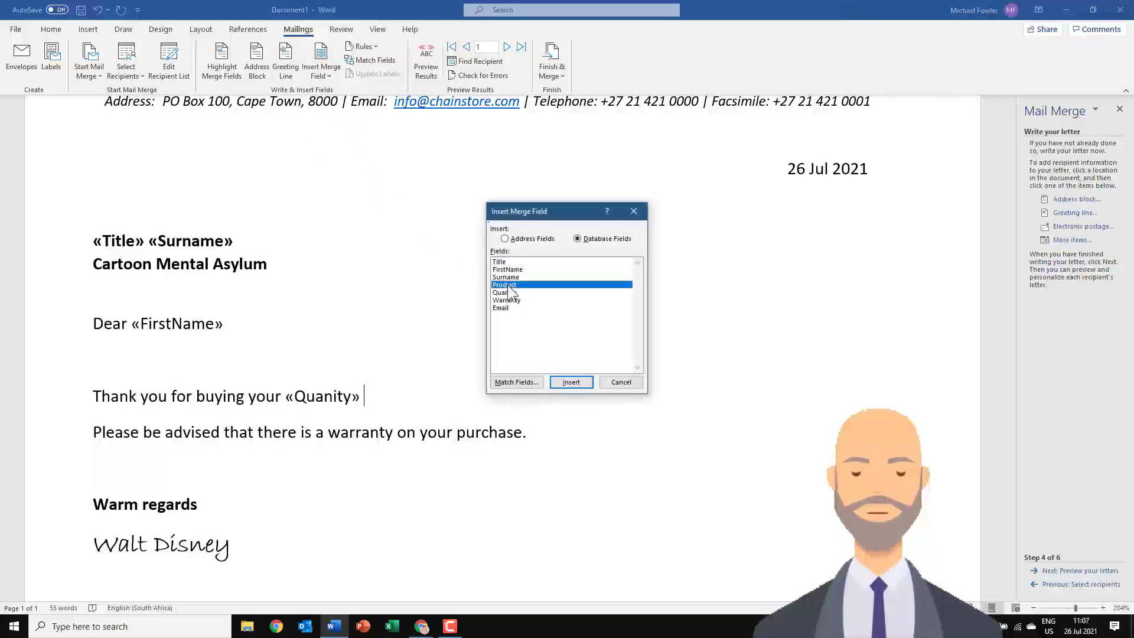
{"action": "left_click", "coordinate": [566, 384]}
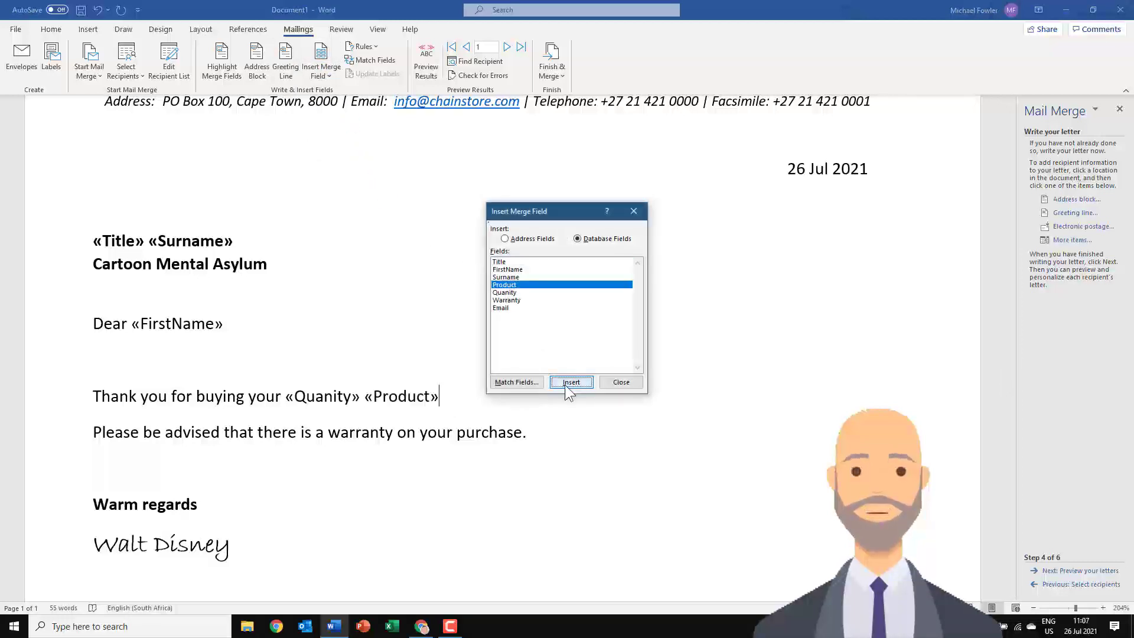
{"action": "left_click", "coordinate": [617, 385]}
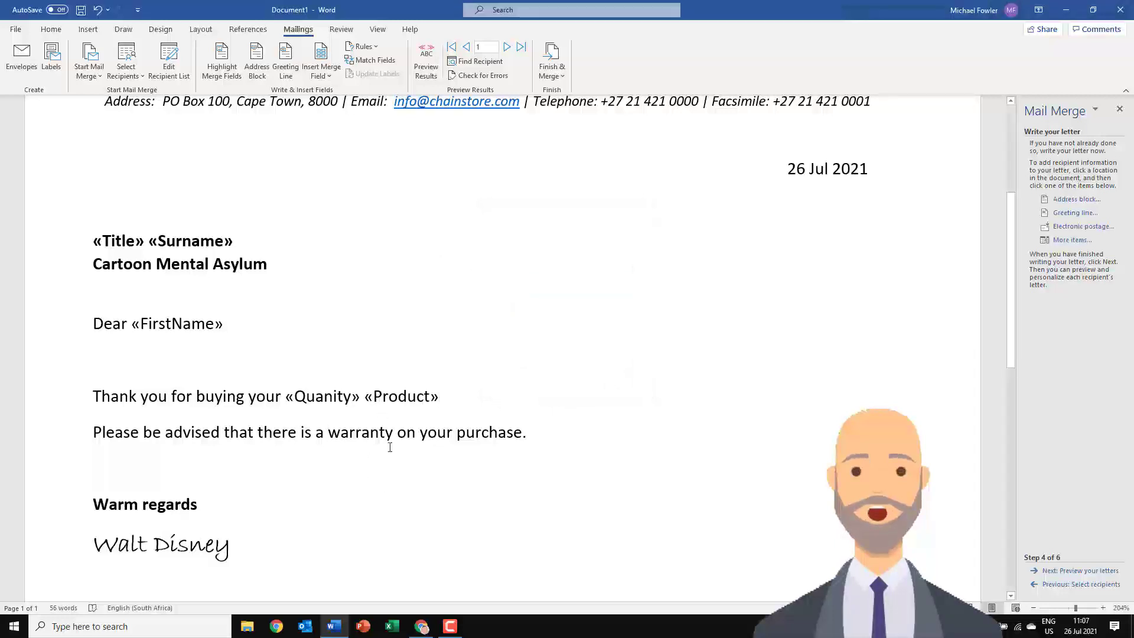
Insert the Warranty merge field before "warranty on your purchase", with a space after the field.
{"action": "left_click", "coordinate": [322, 52]}
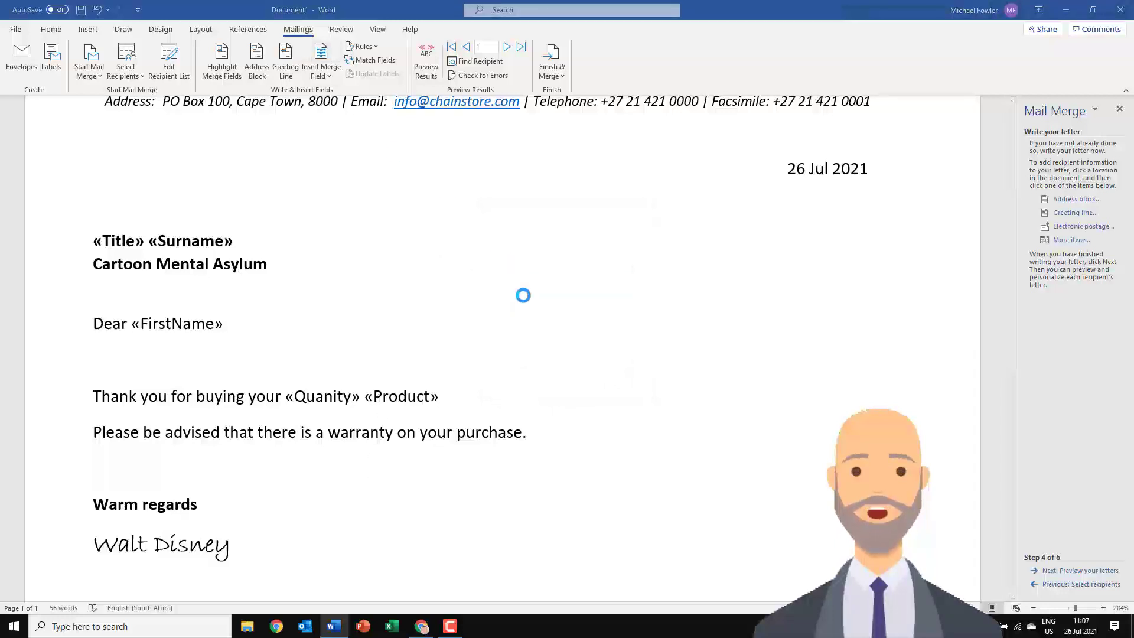
{"action": "left_click", "coordinate": [522, 299]}
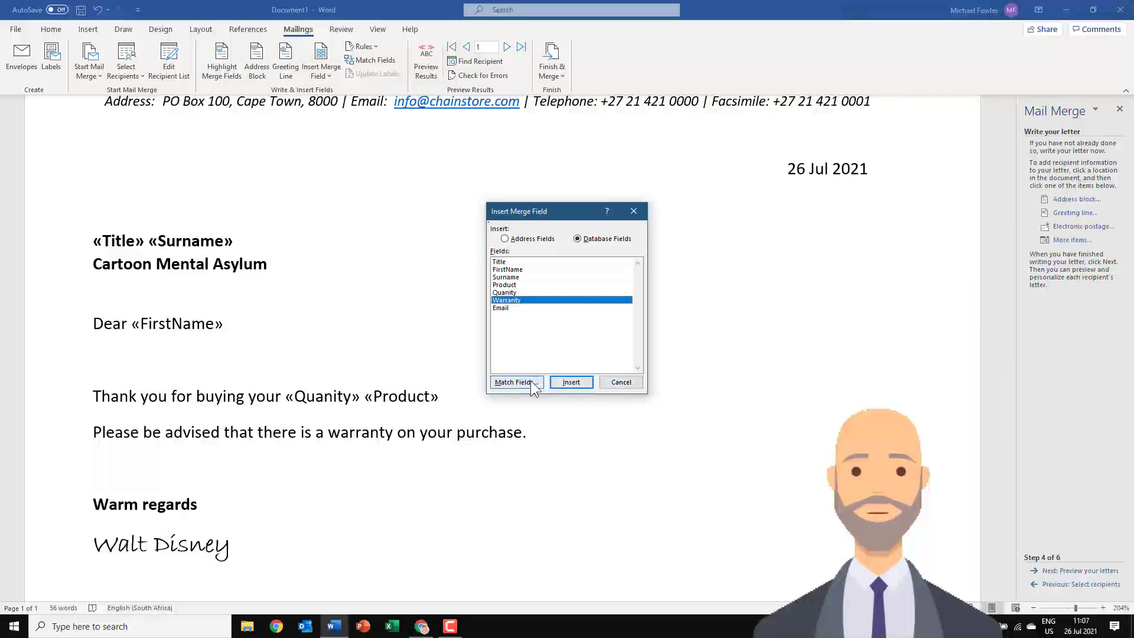
{"action": "left_click", "coordinate": [569, 382]}
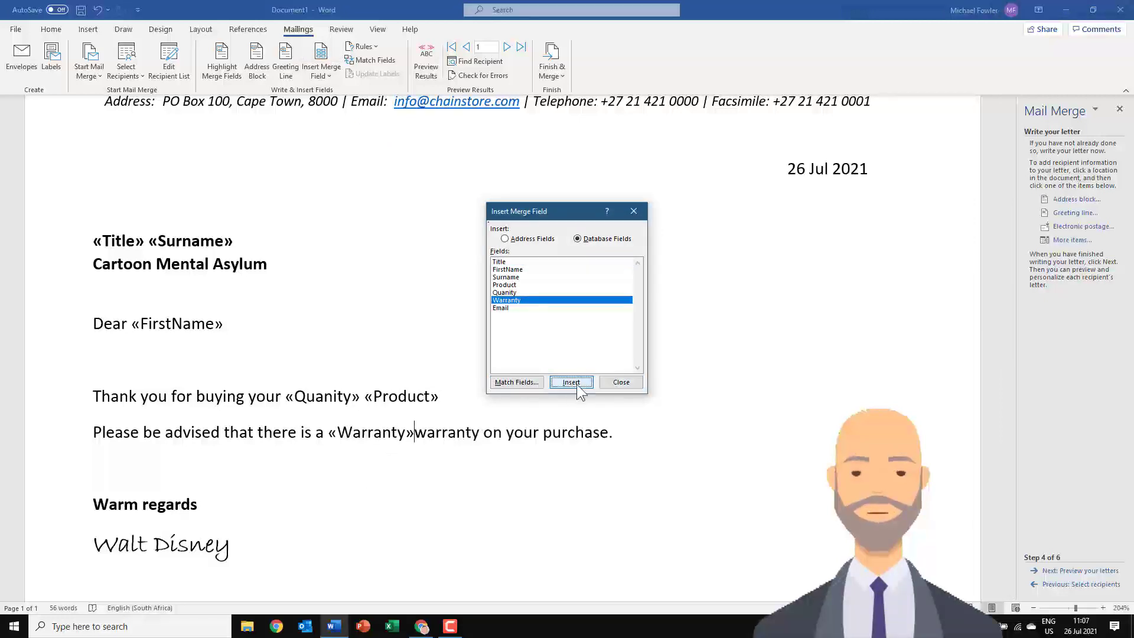
{"action": "left_click", "coordinate": [634, 211]}
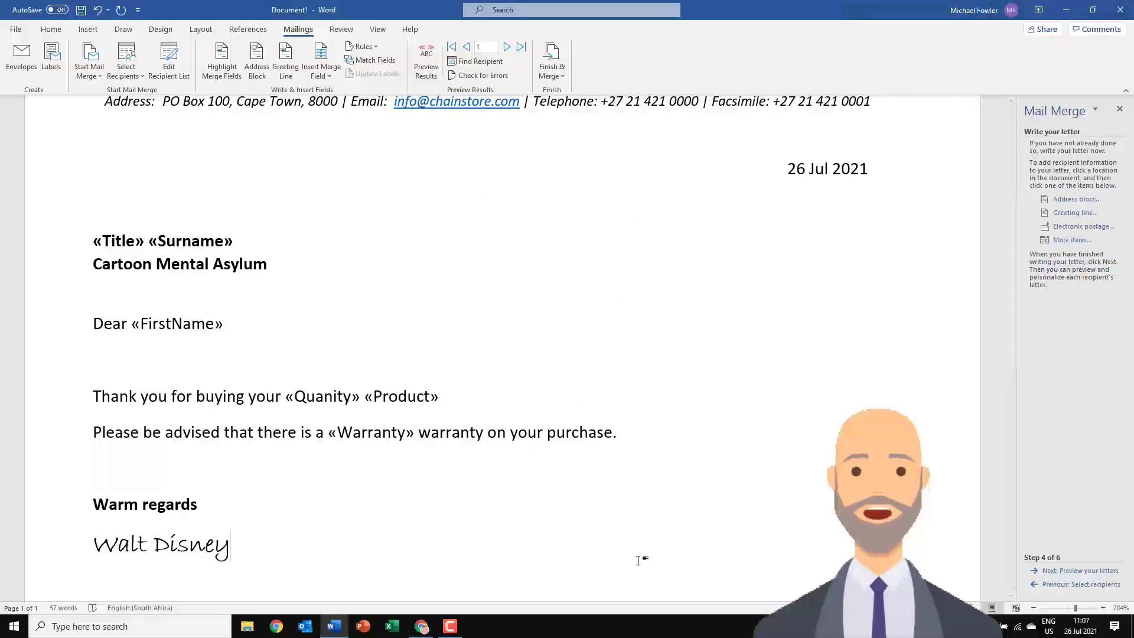
Preview the merged letters and add an "x" between the quantity and the product in the thank-you sentence.
{"action": "left_click", "coordinate": [1075, 570]}
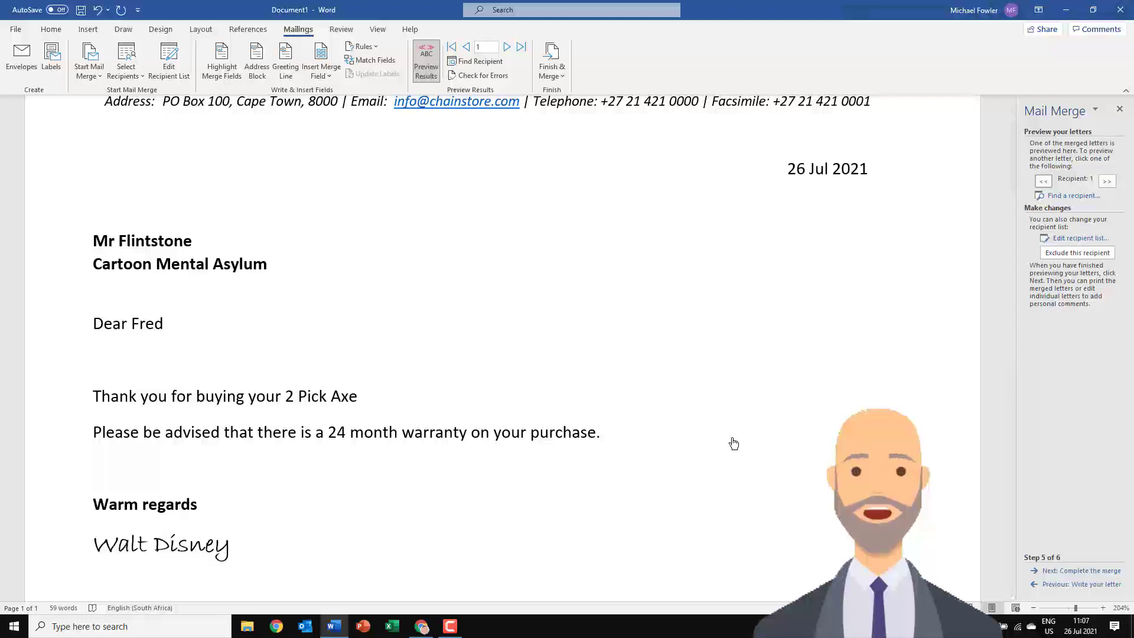
{"action": "left_click", "coordinate": [299, 403]}
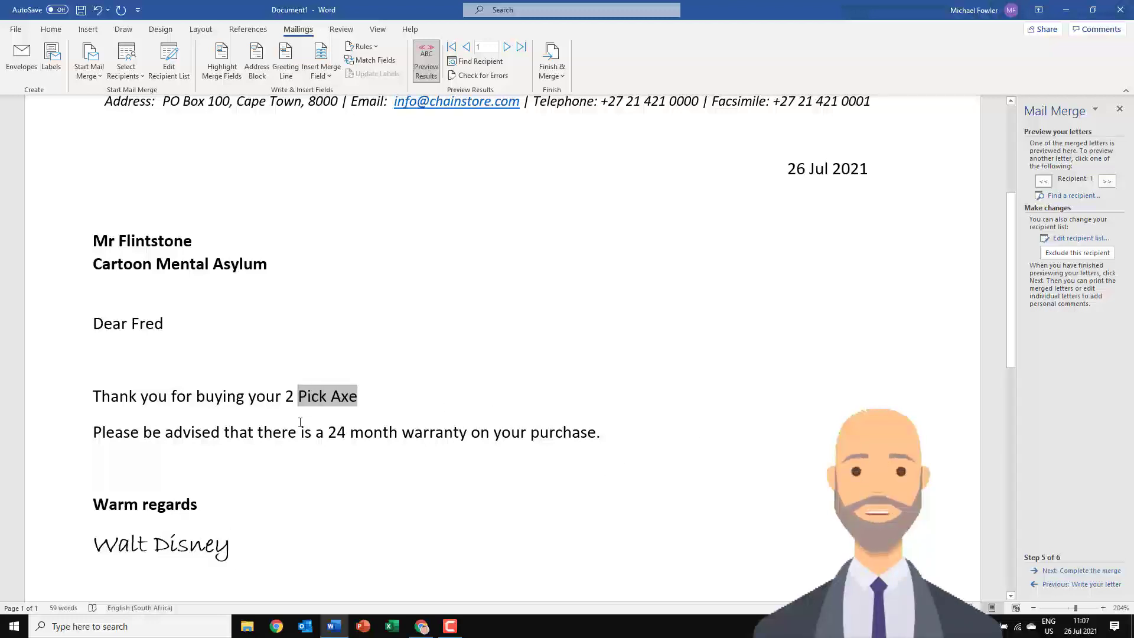
{"action": "type", "text": "x"}
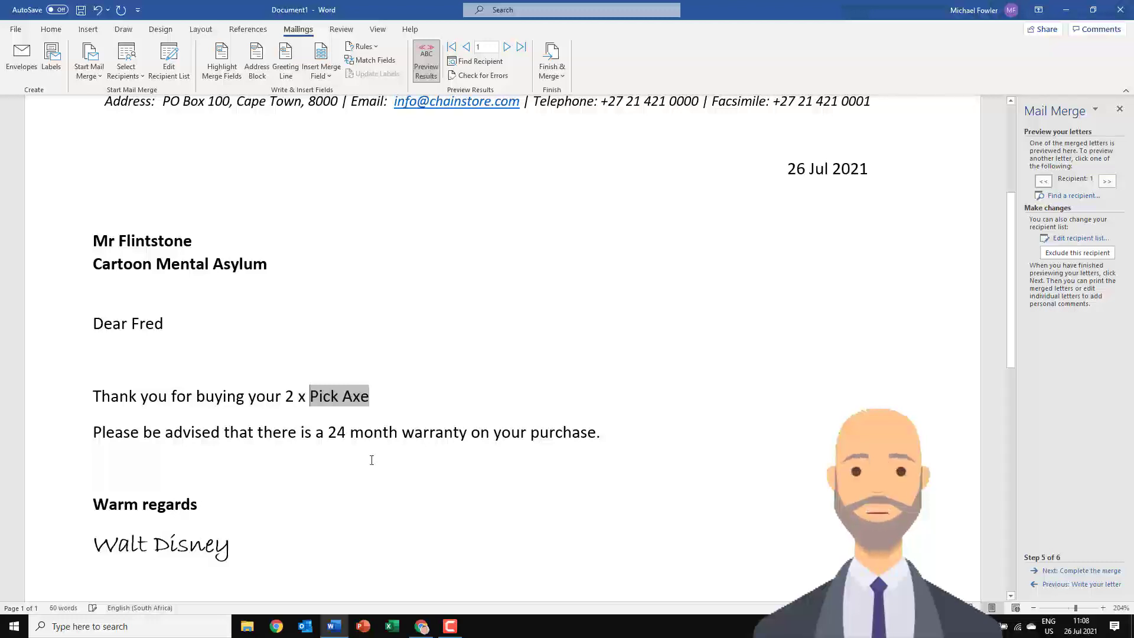
{"action": "left_click", "coordinate": [381, 461]}
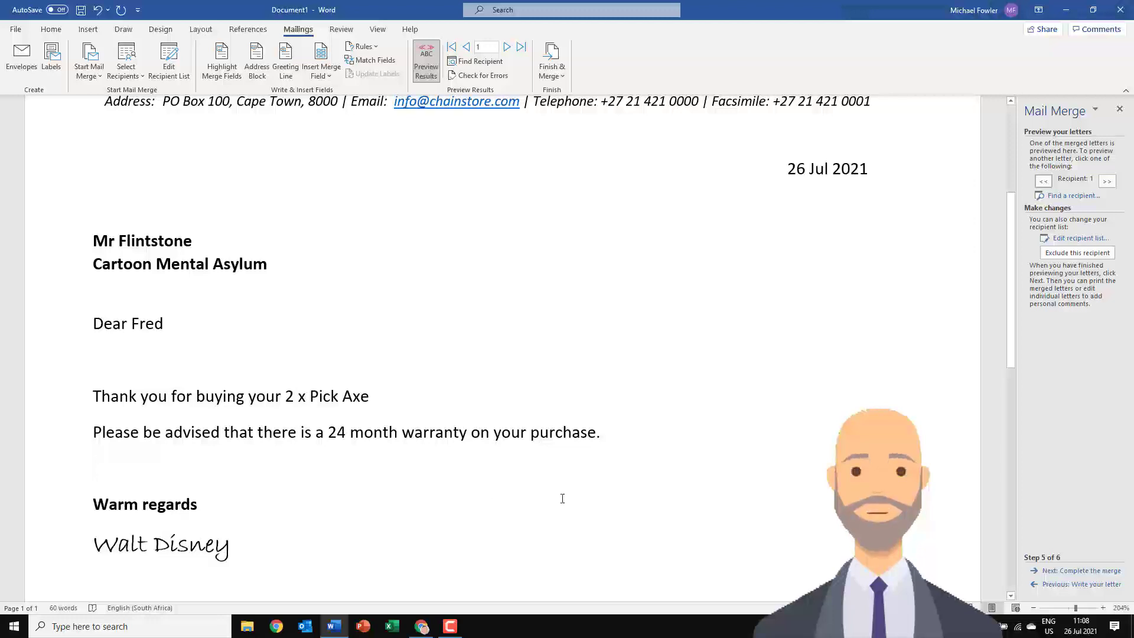
Complete the merge by e-mailing all records in HTML format to the Email field's addresses with the subject "Your Warranty Information".
{"action": "left_click", "coordinate": [1107, 575]}
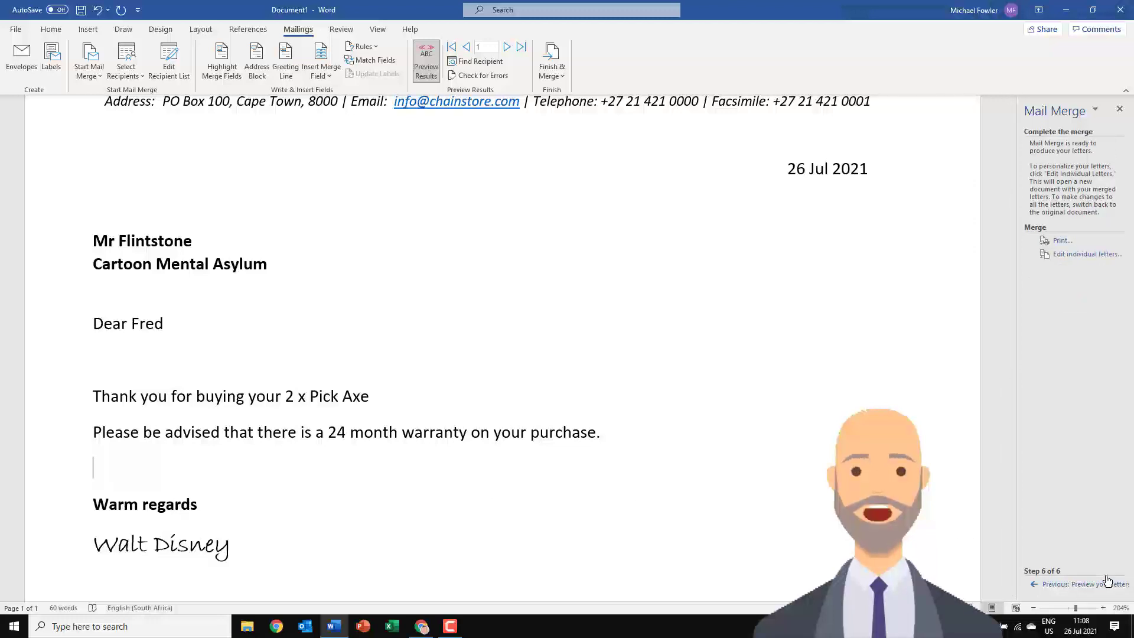
{"action": "scroll", "coordinate": [557, 349], "scroll_direction": "up", "scroll_amount": 3}
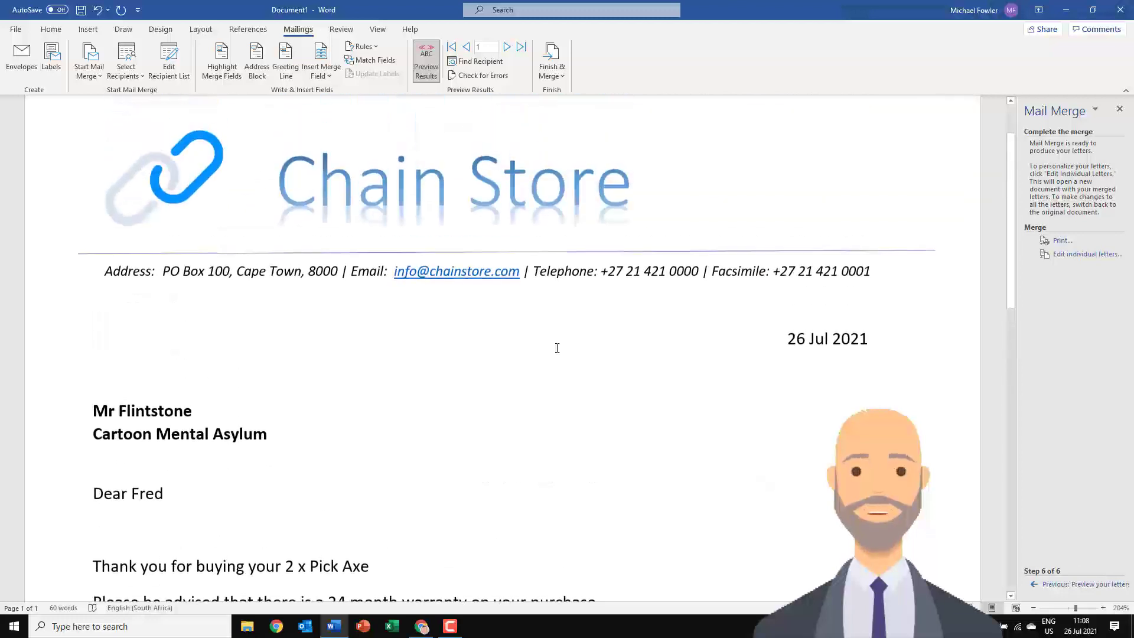
{"action": "left_click", "coordinate": [551, 54]}
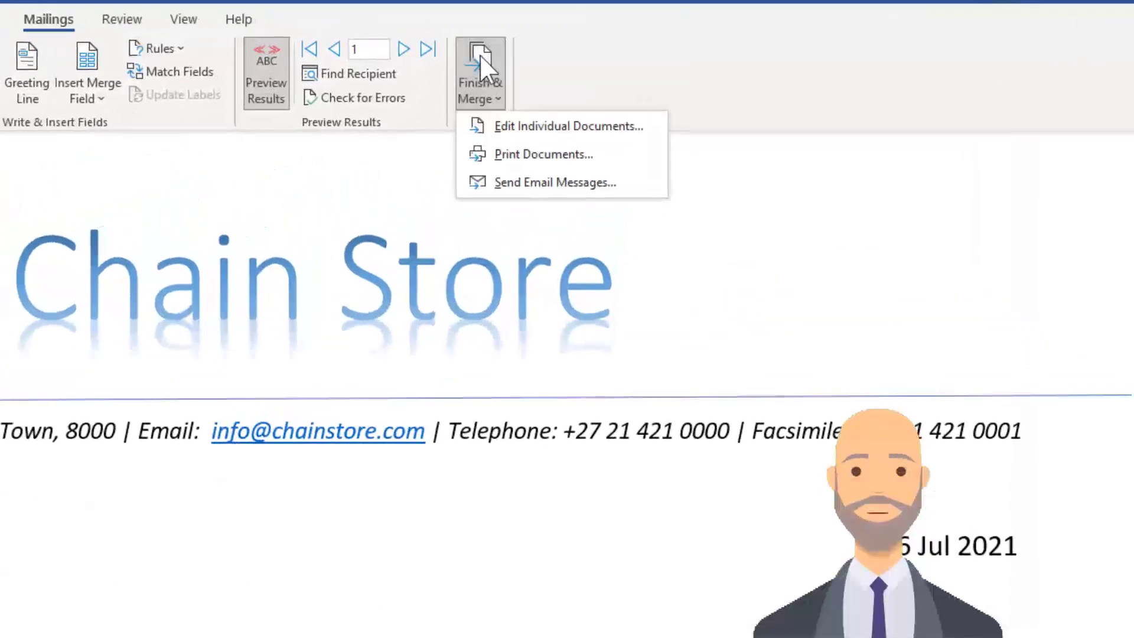
{"action": "left_click", "coordinate": [521, 184]}
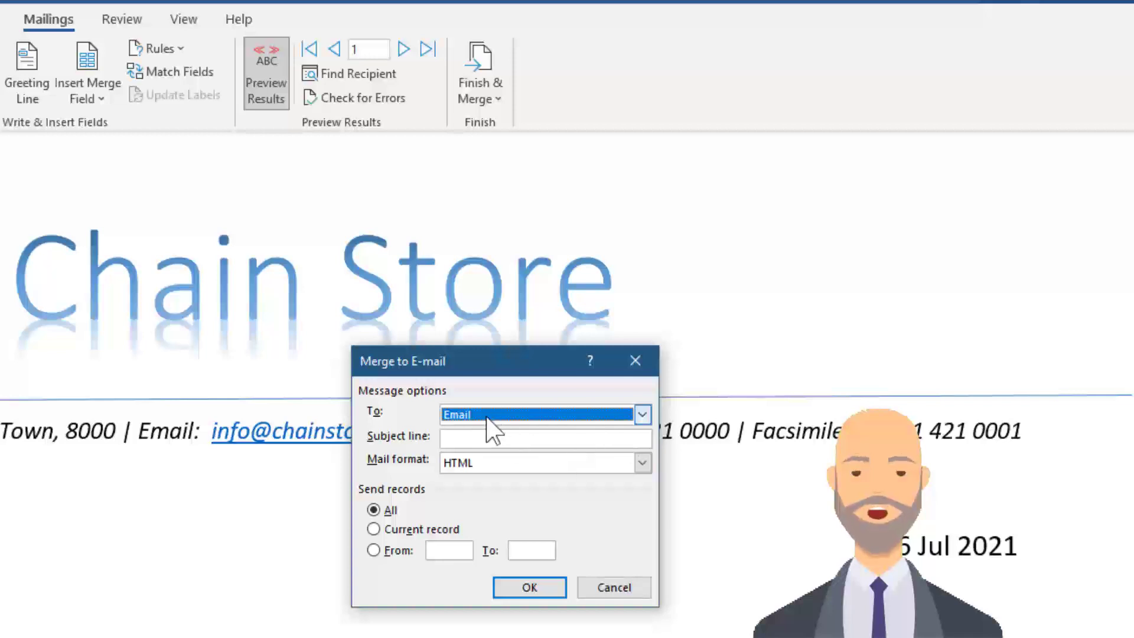
{"action": "left_click", "coordinate": [482, 438]}
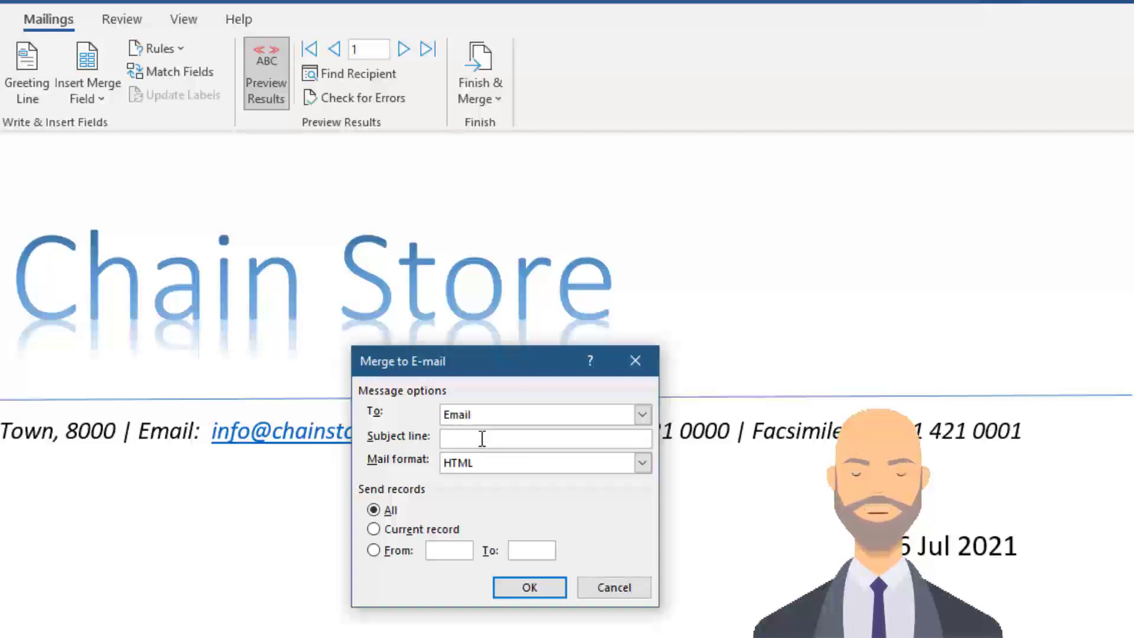
{"action": "type", "text": "Your Warranty In"}
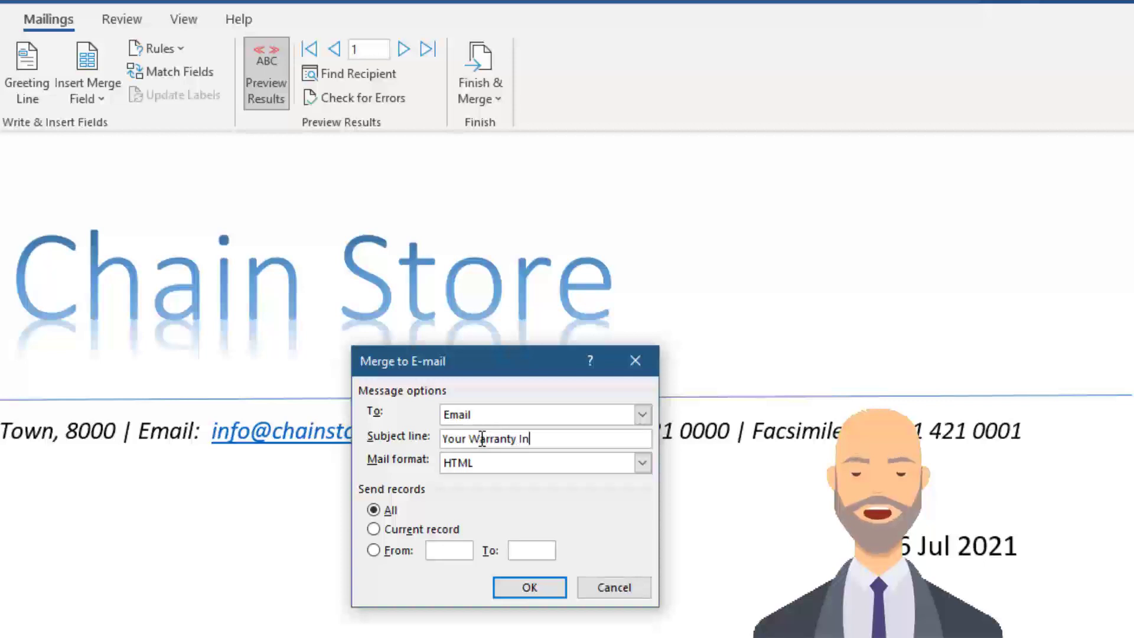
{"action": "type", "text": "formation"}
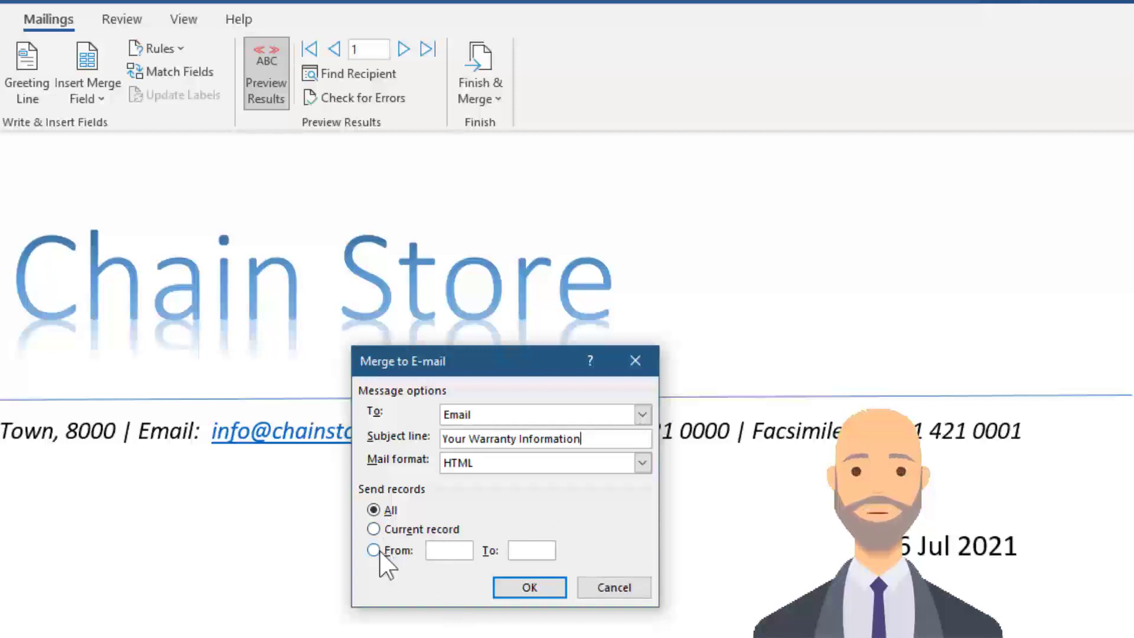
{"action": "left_click", "coordinate": [529, 589]}
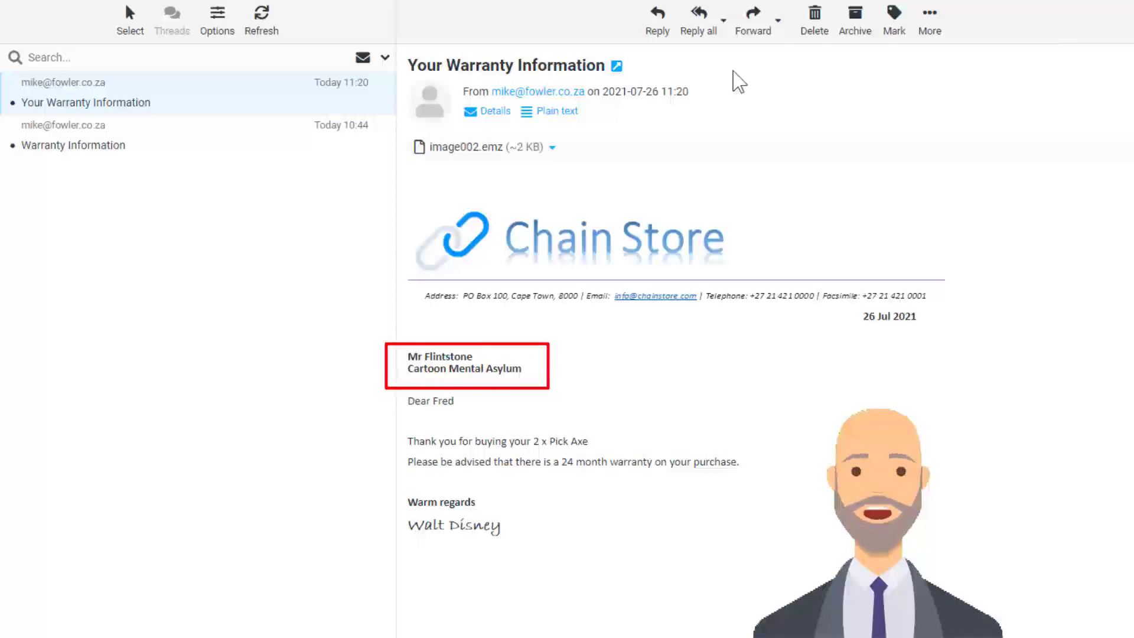
In the webmail inbox, expand the sender and recipient details of the "Your Warranty Information" message.
{"action": "left_click", "coordinate": [489, 112]}
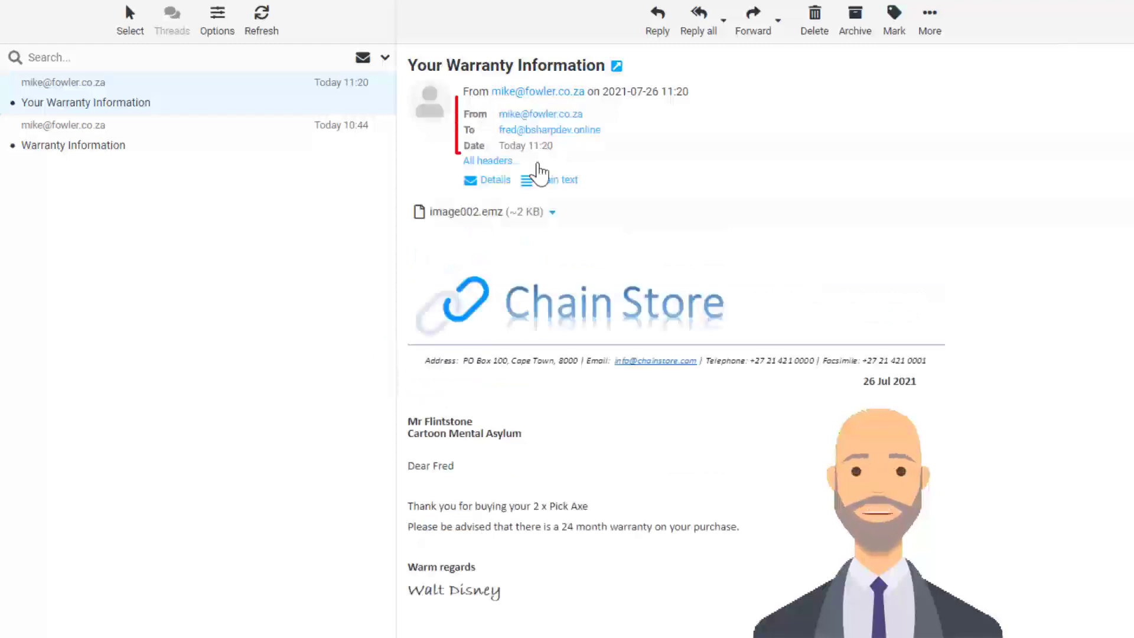